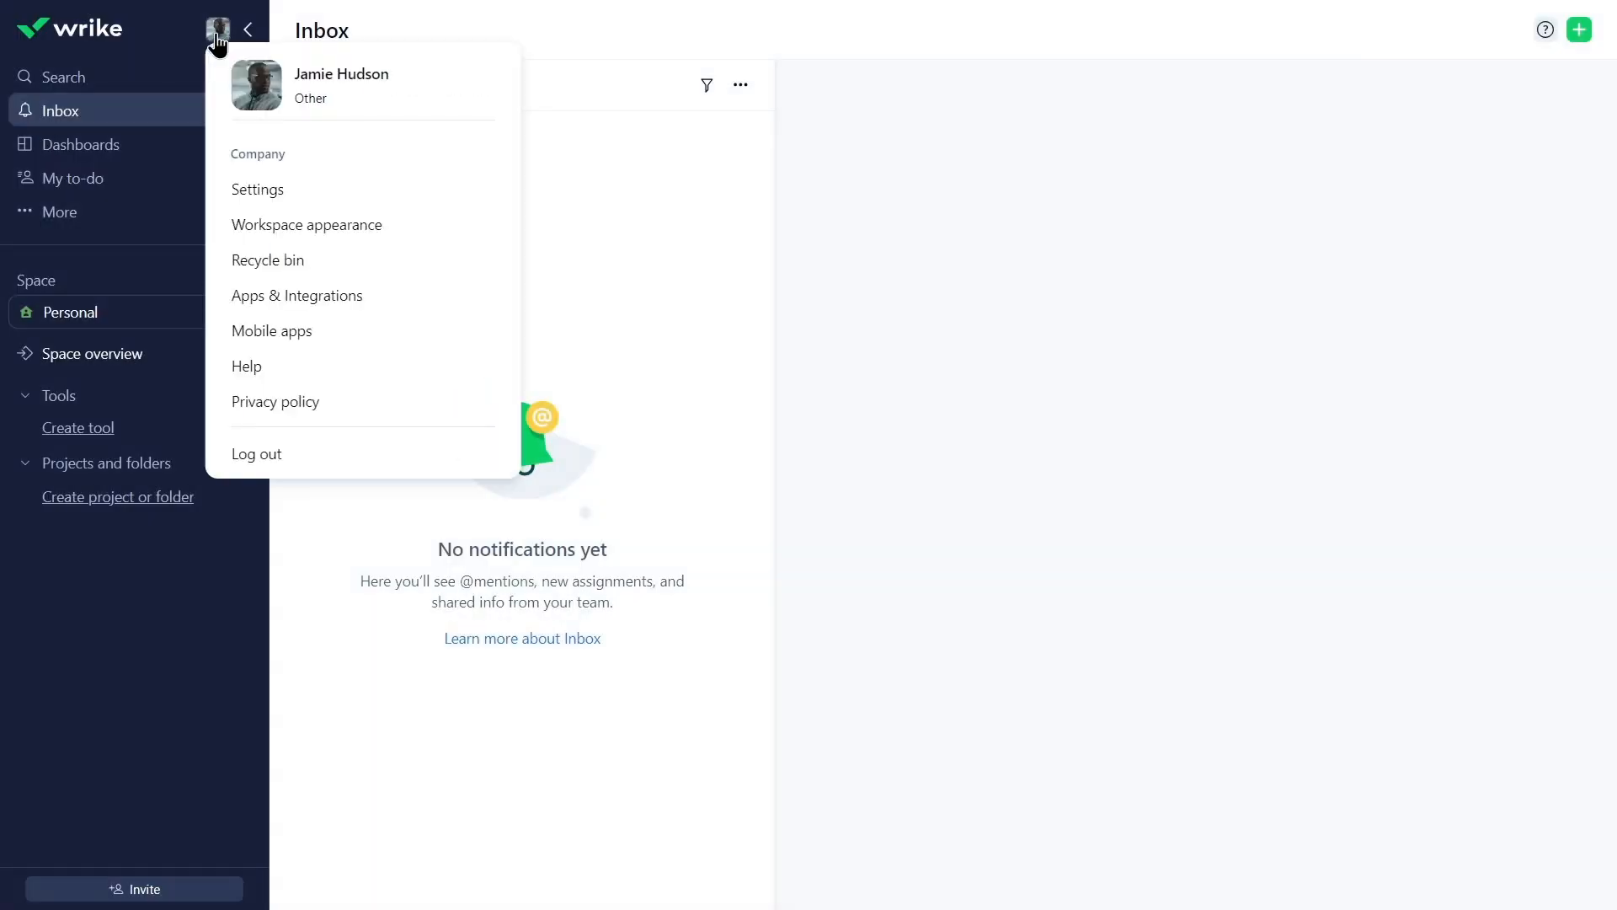
# View User types under Account management, check the Limited license tab and search Help for User Types.
pyautogui.click(297, 192)
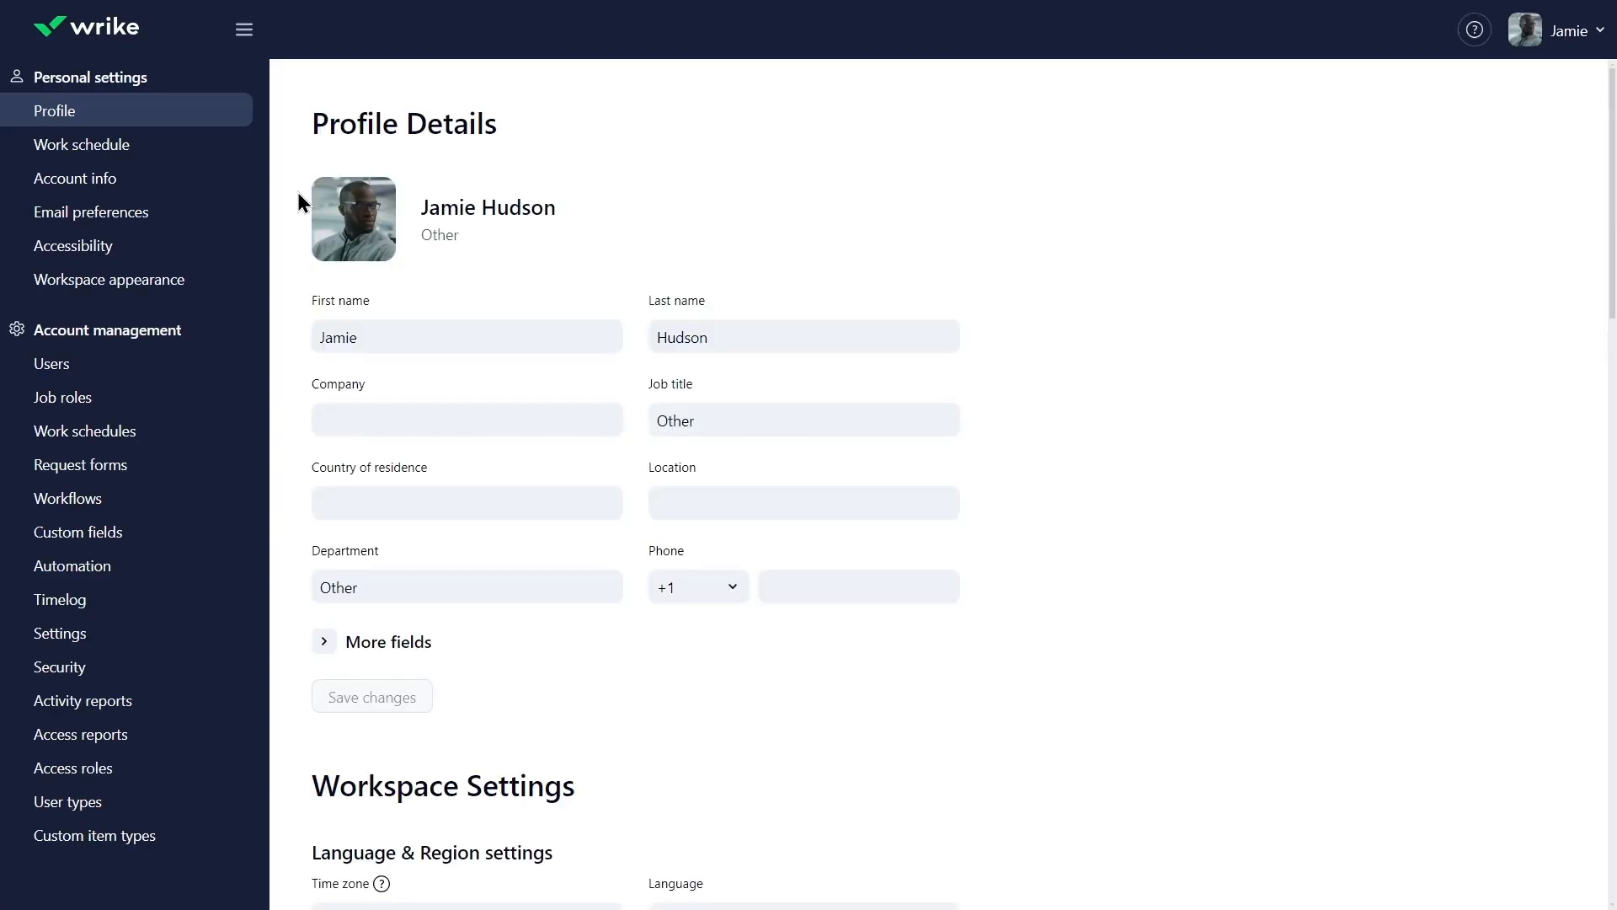
pyautogui.click(175, 801)
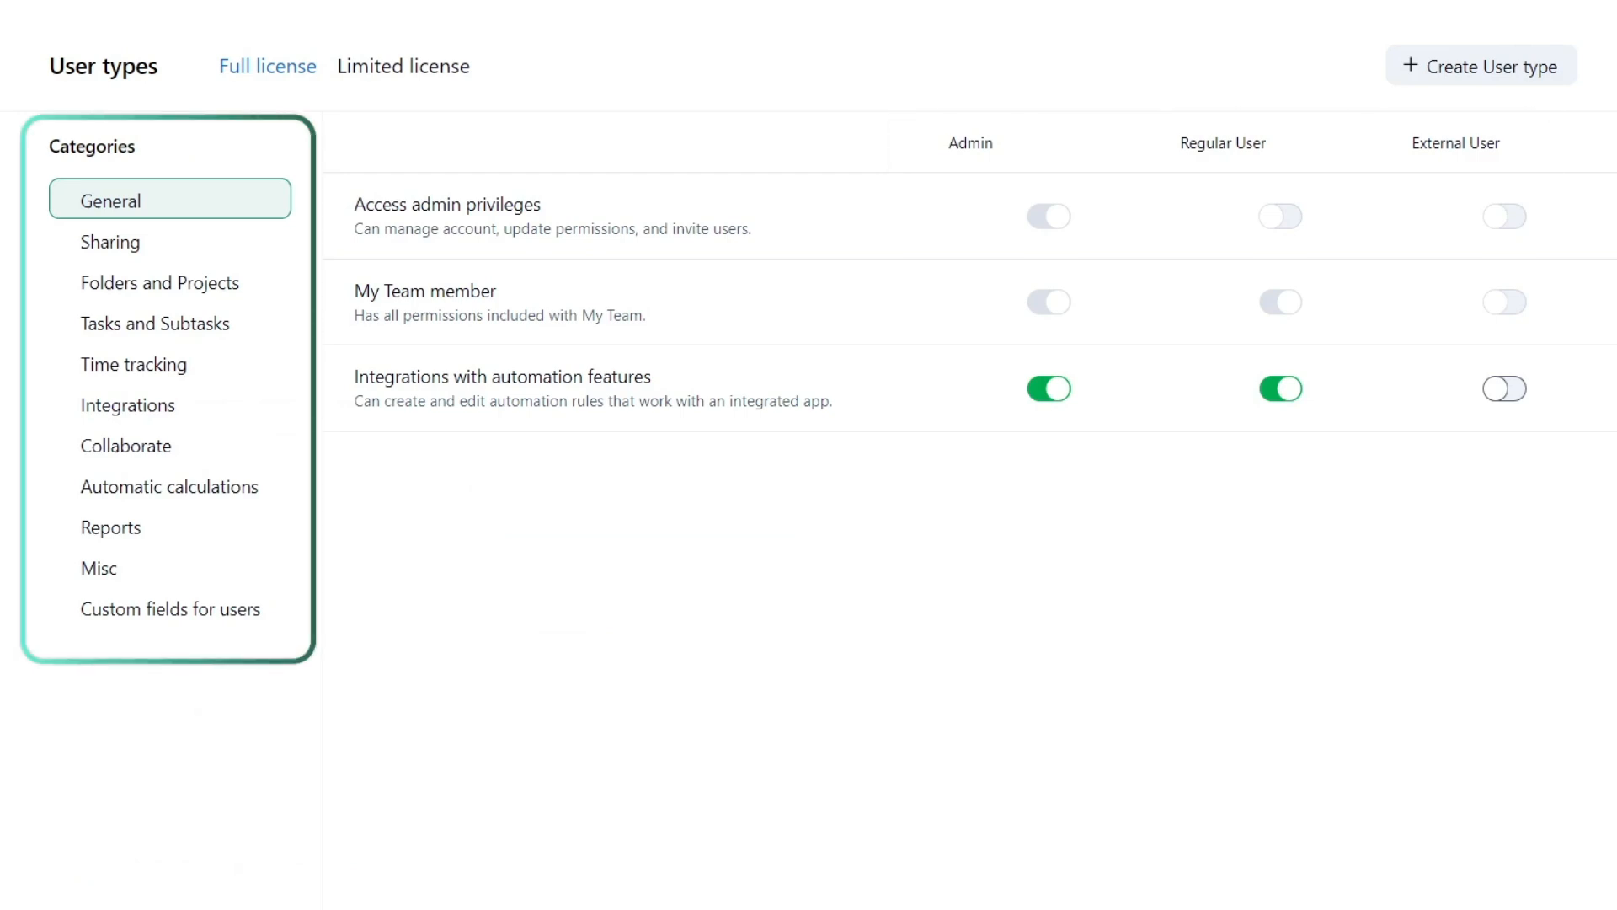
pyautogui.click(426, 79)
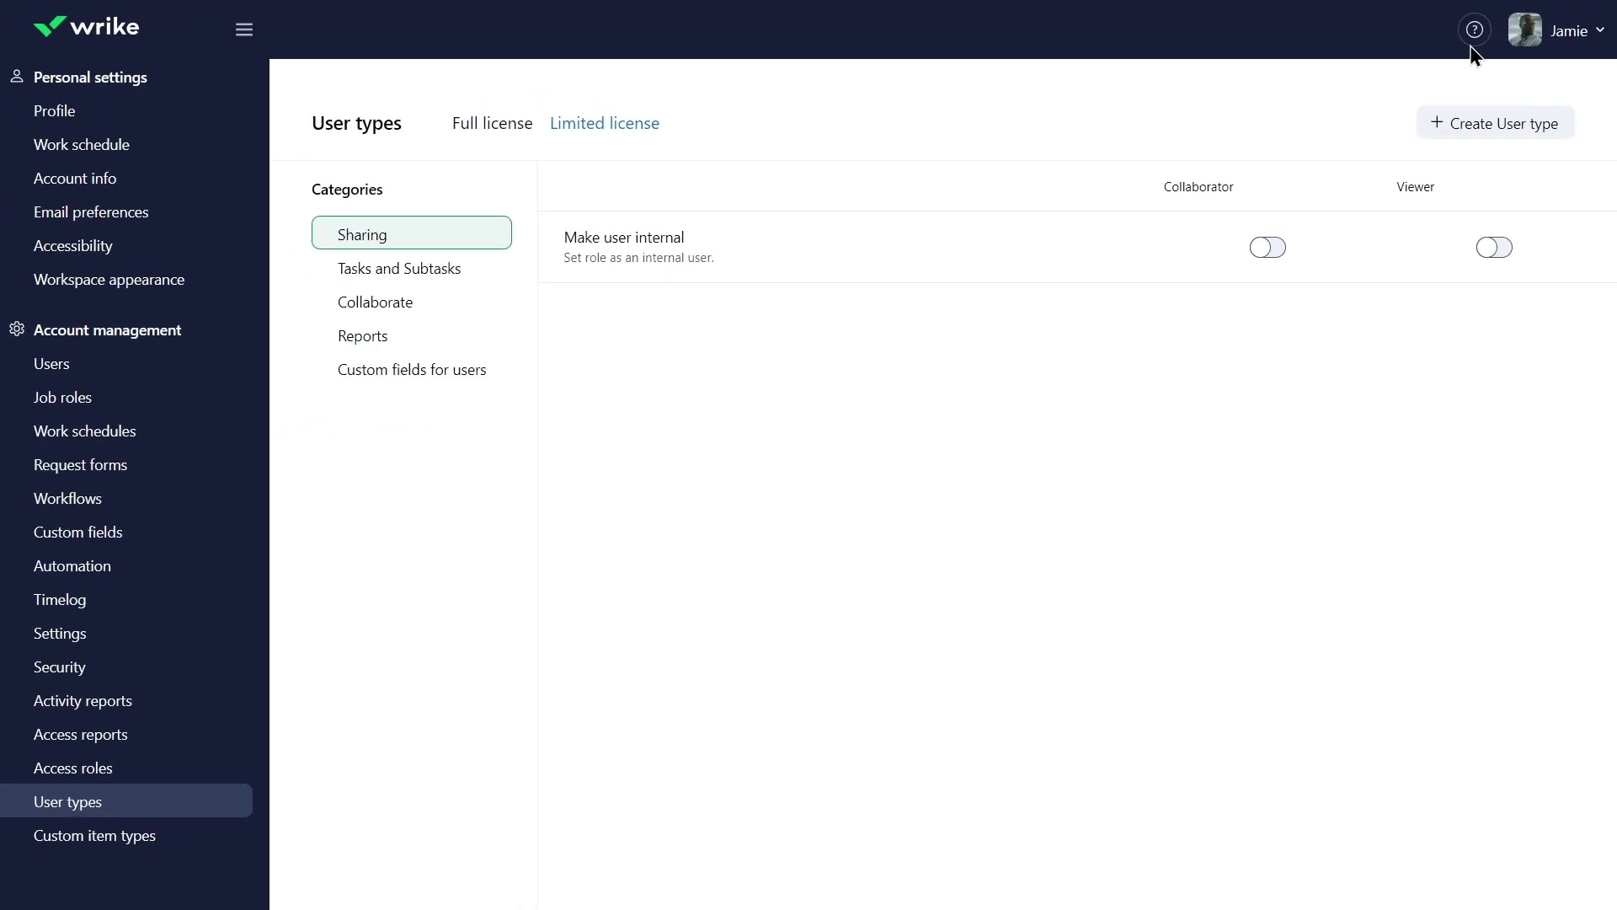
pyautogui.click(1473, 39)
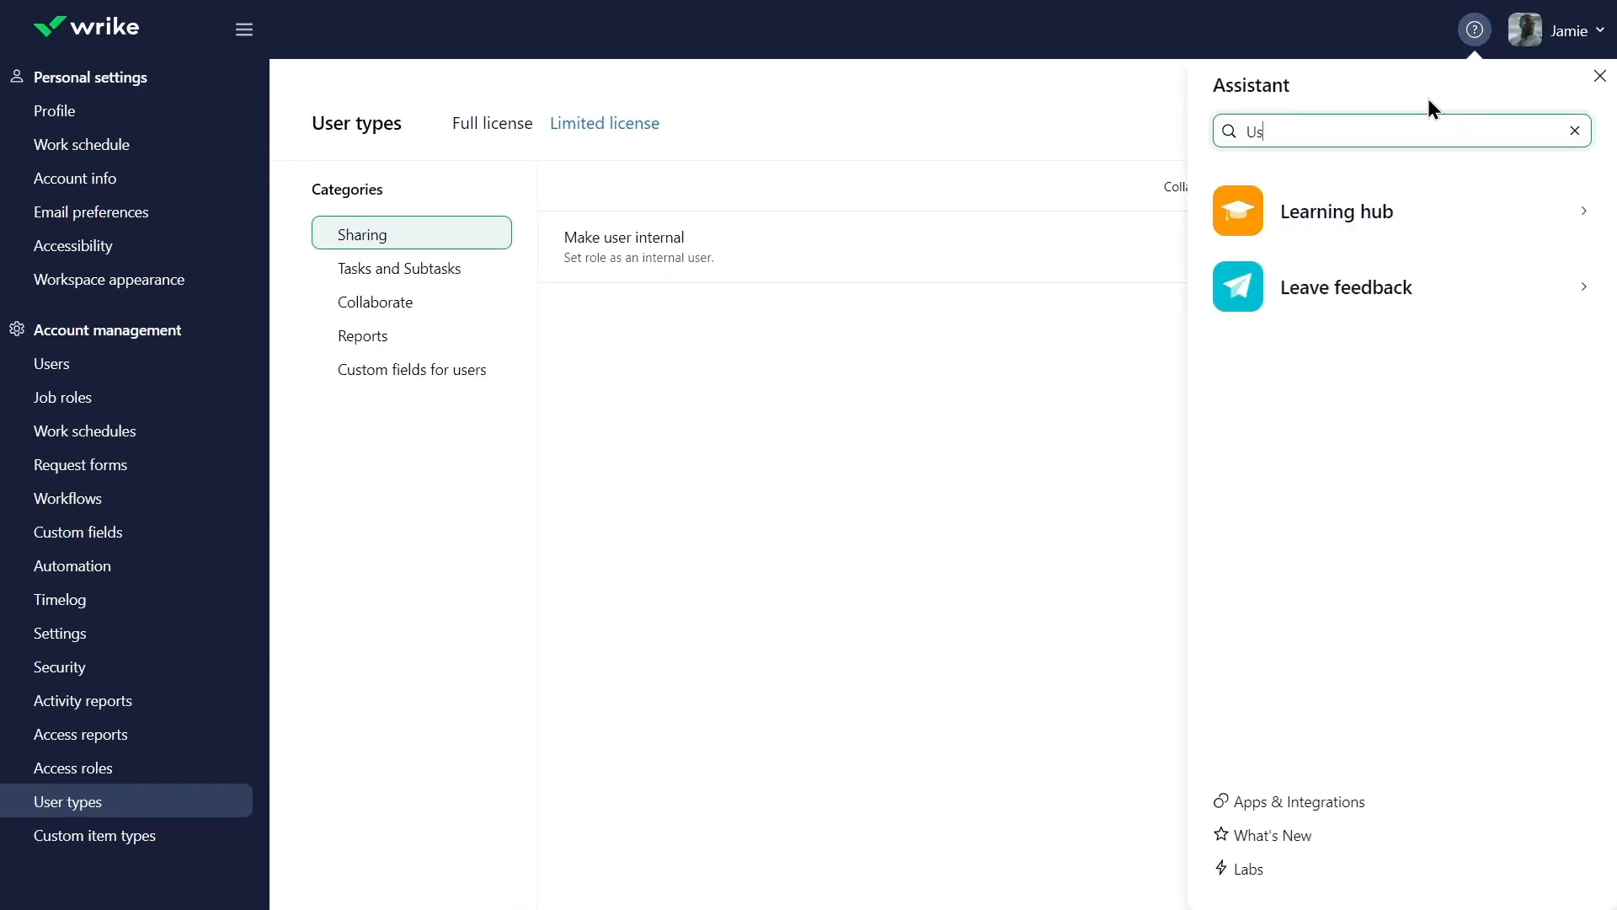
pyautogui.write('User Types')
pyautogui.press('Return')
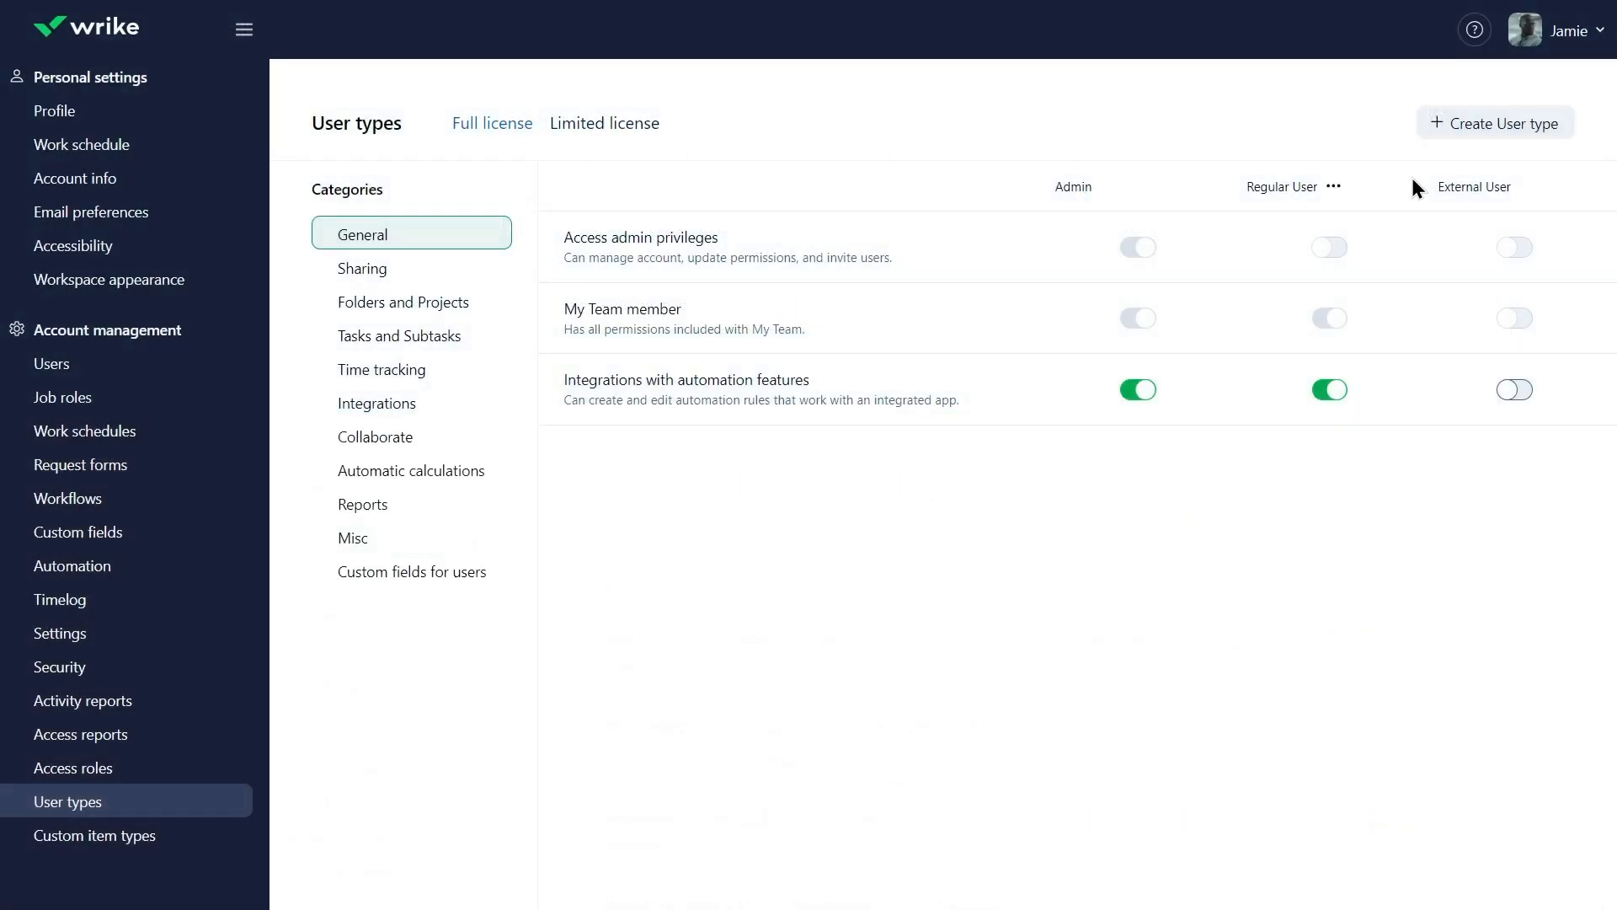
# Rename External User to Partner, stop Partners deleting projects and folders, and save.
pyautogui.click(1527, 186)
pyautogui.click(1511, 231)
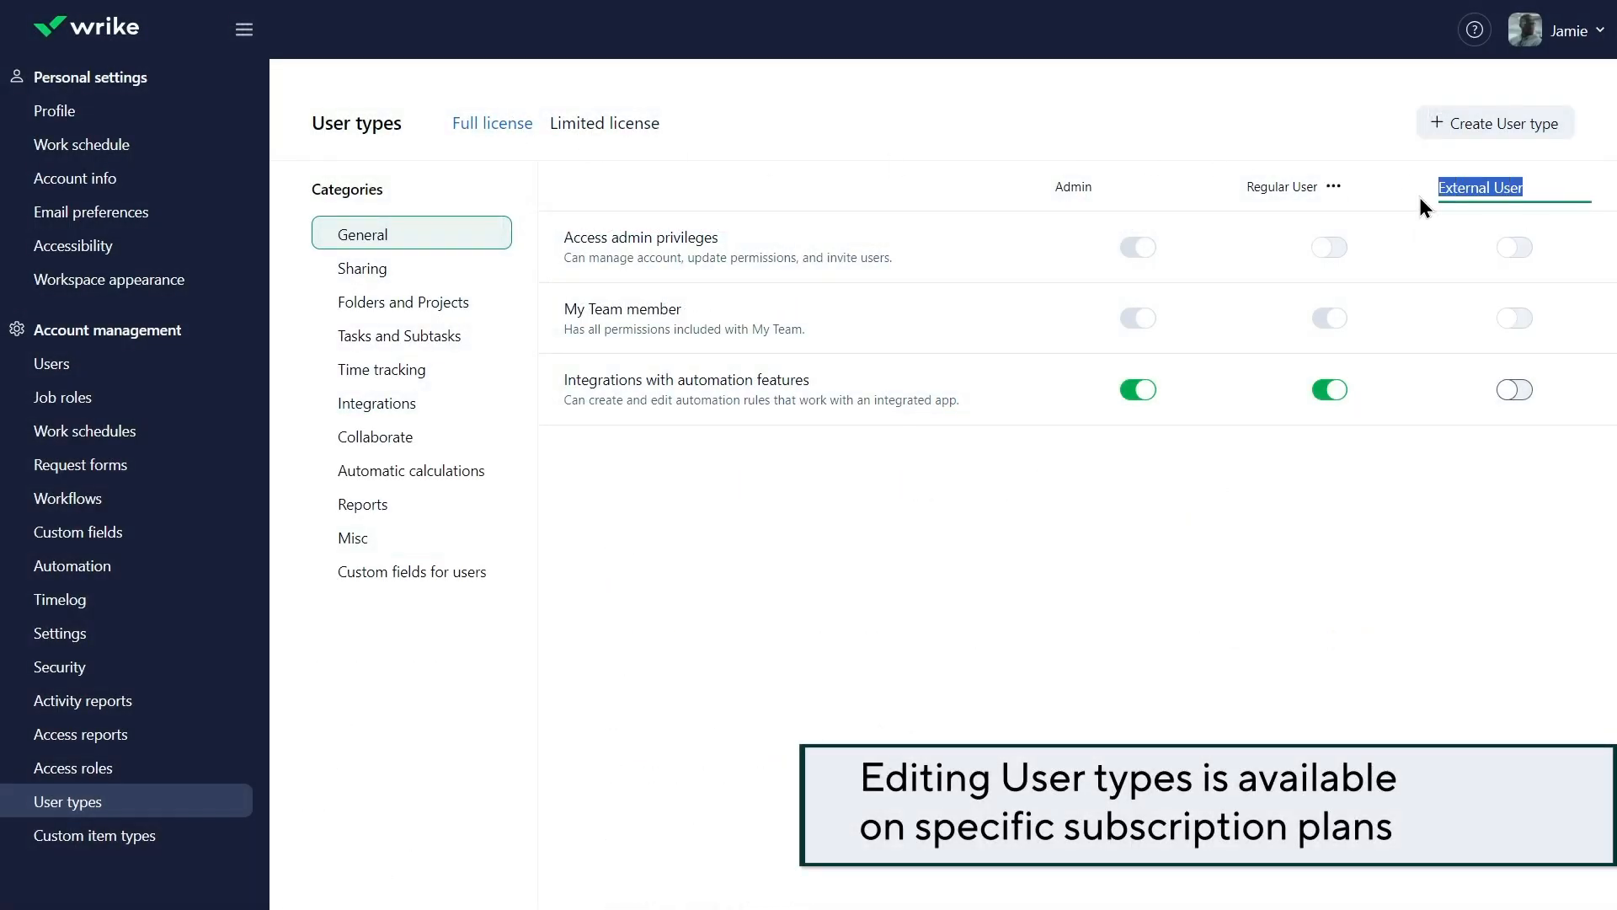
pyautogui.write('Partner')
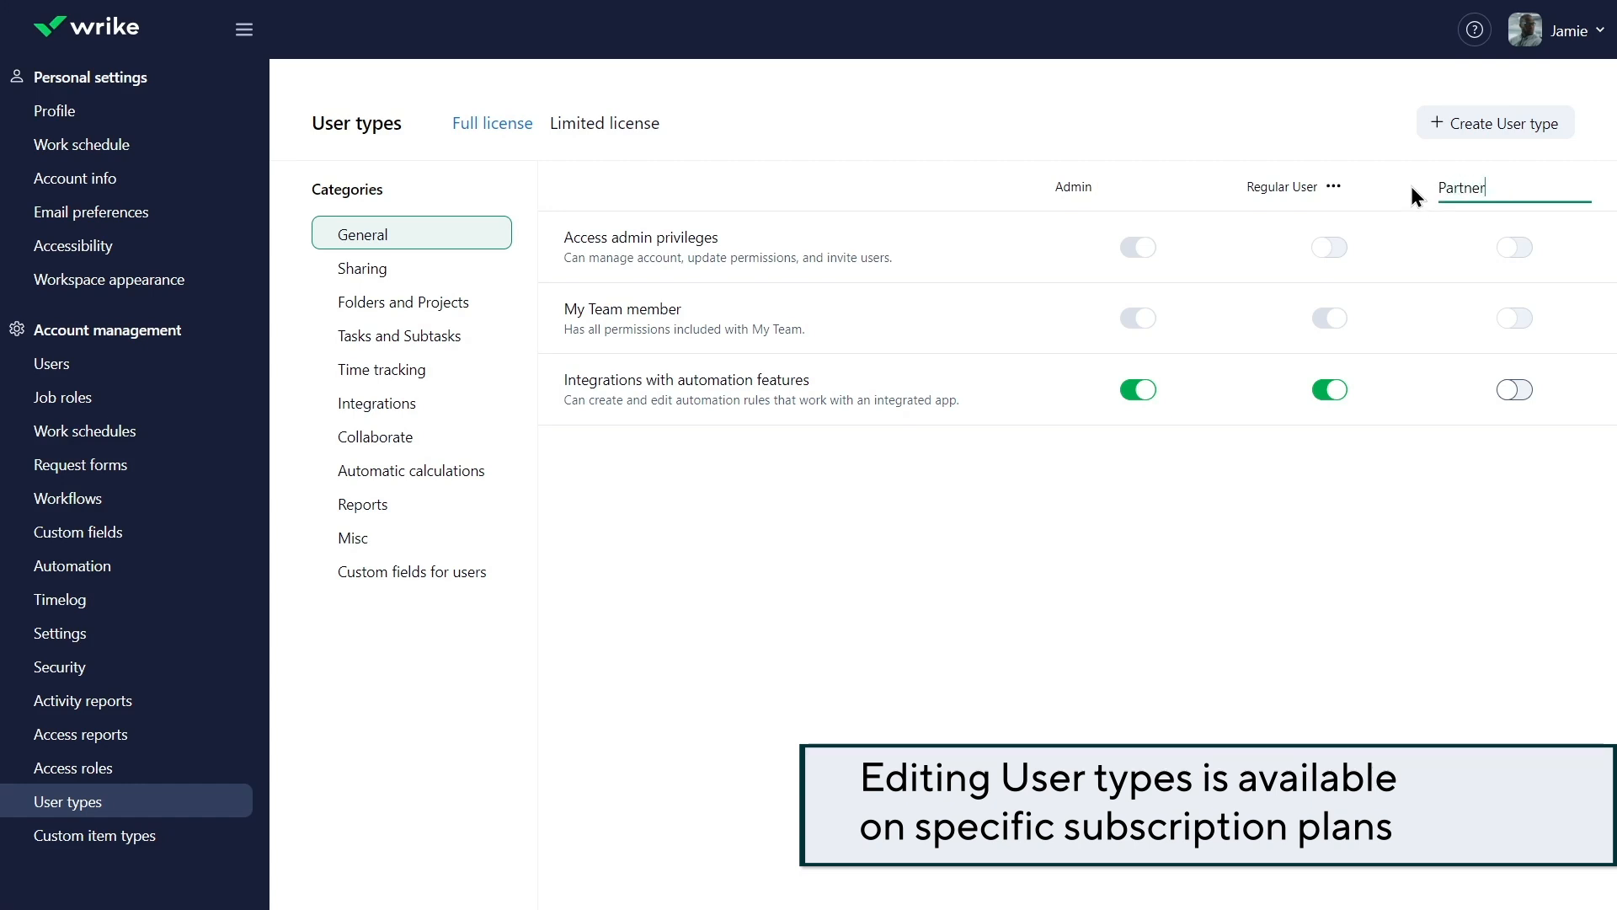
pyautogui.press('Return')
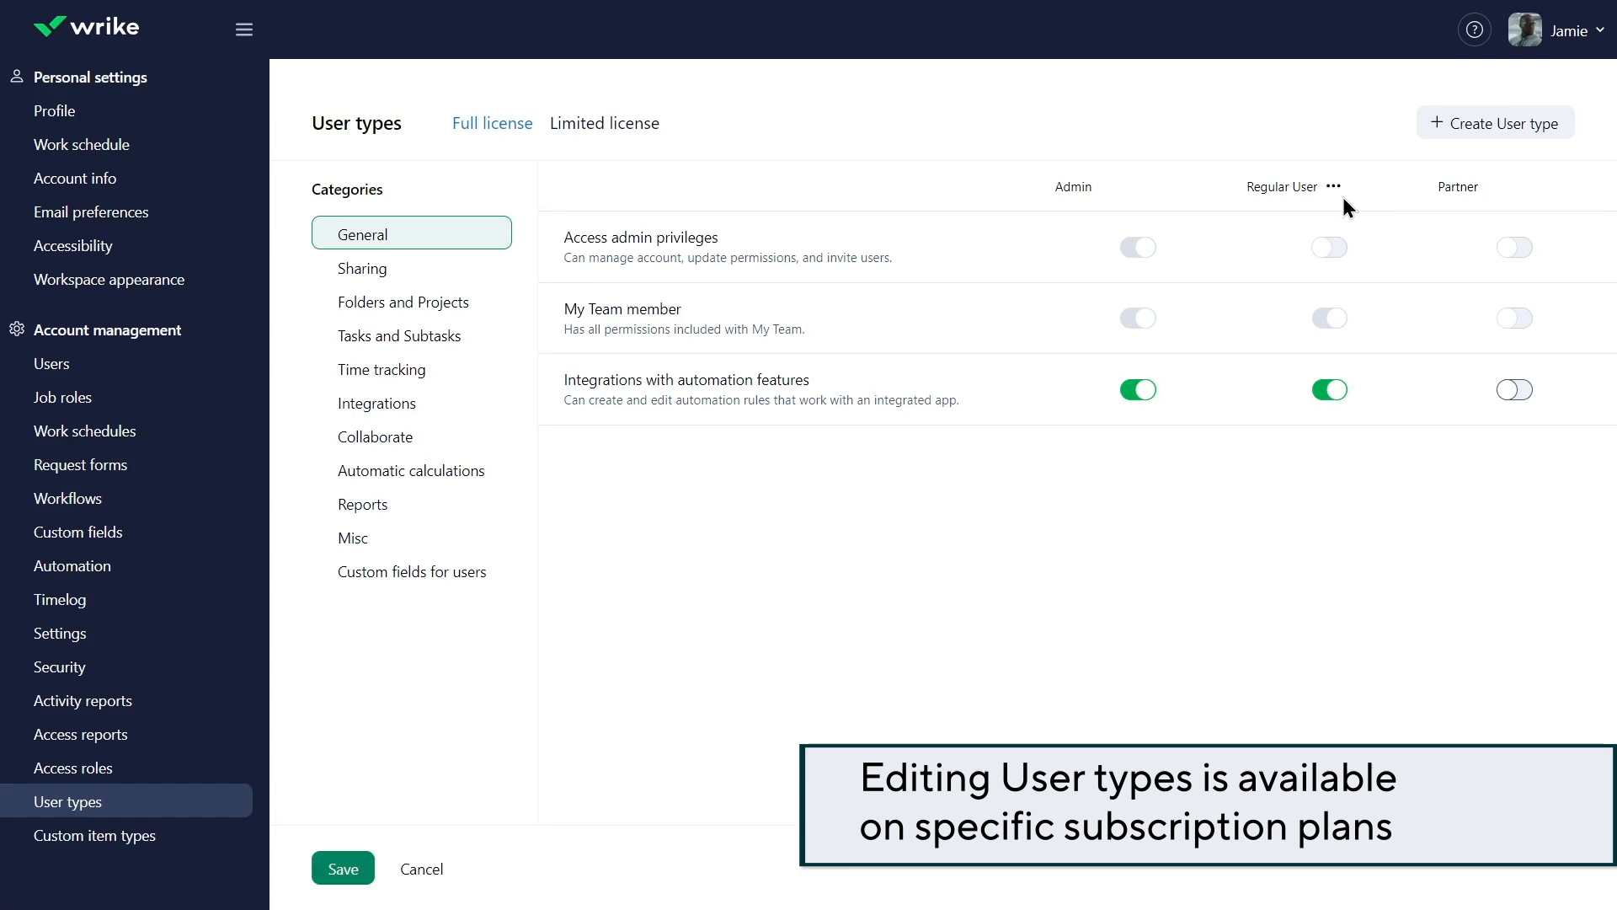
pyautogui.click(470, 306)
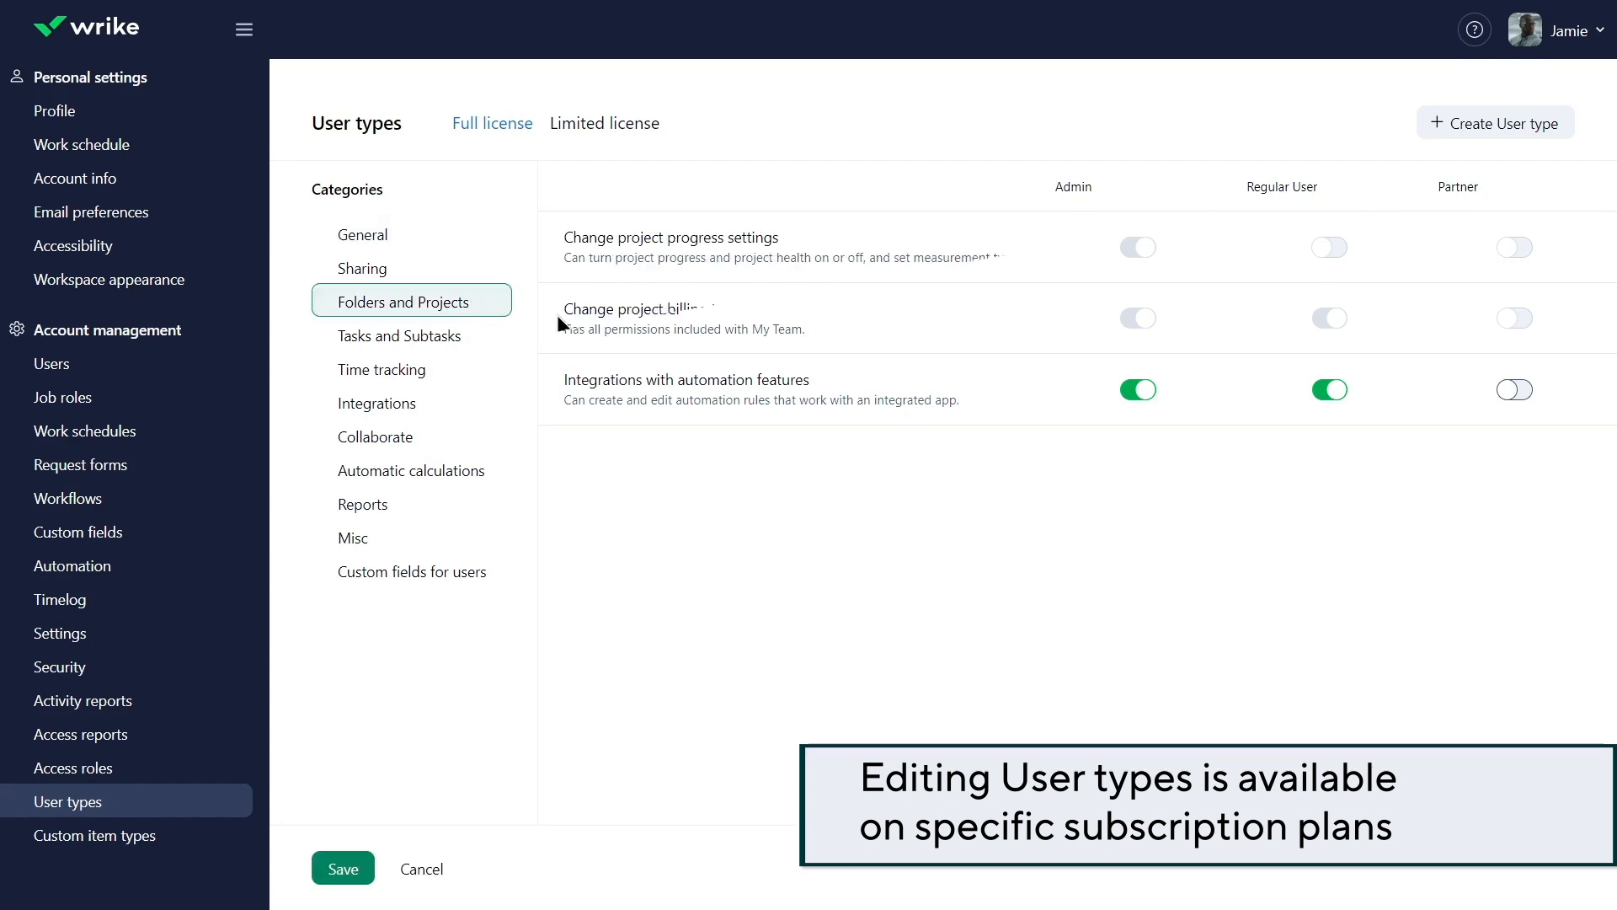
pyautogui.click(1515, 387)
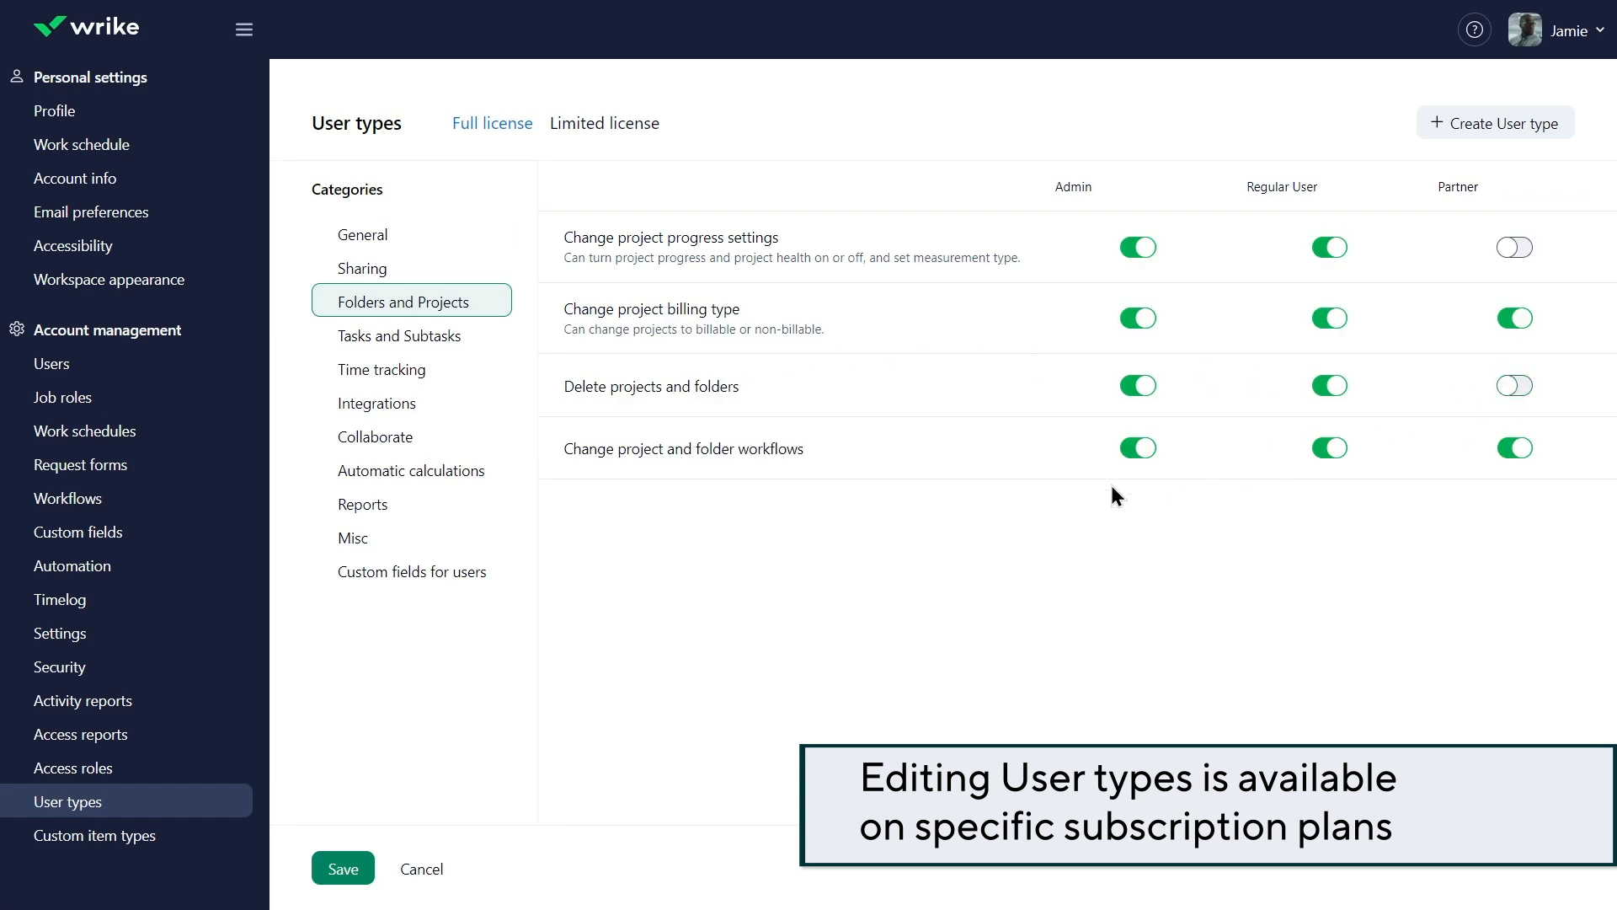
pyautogui.click(344, 870)
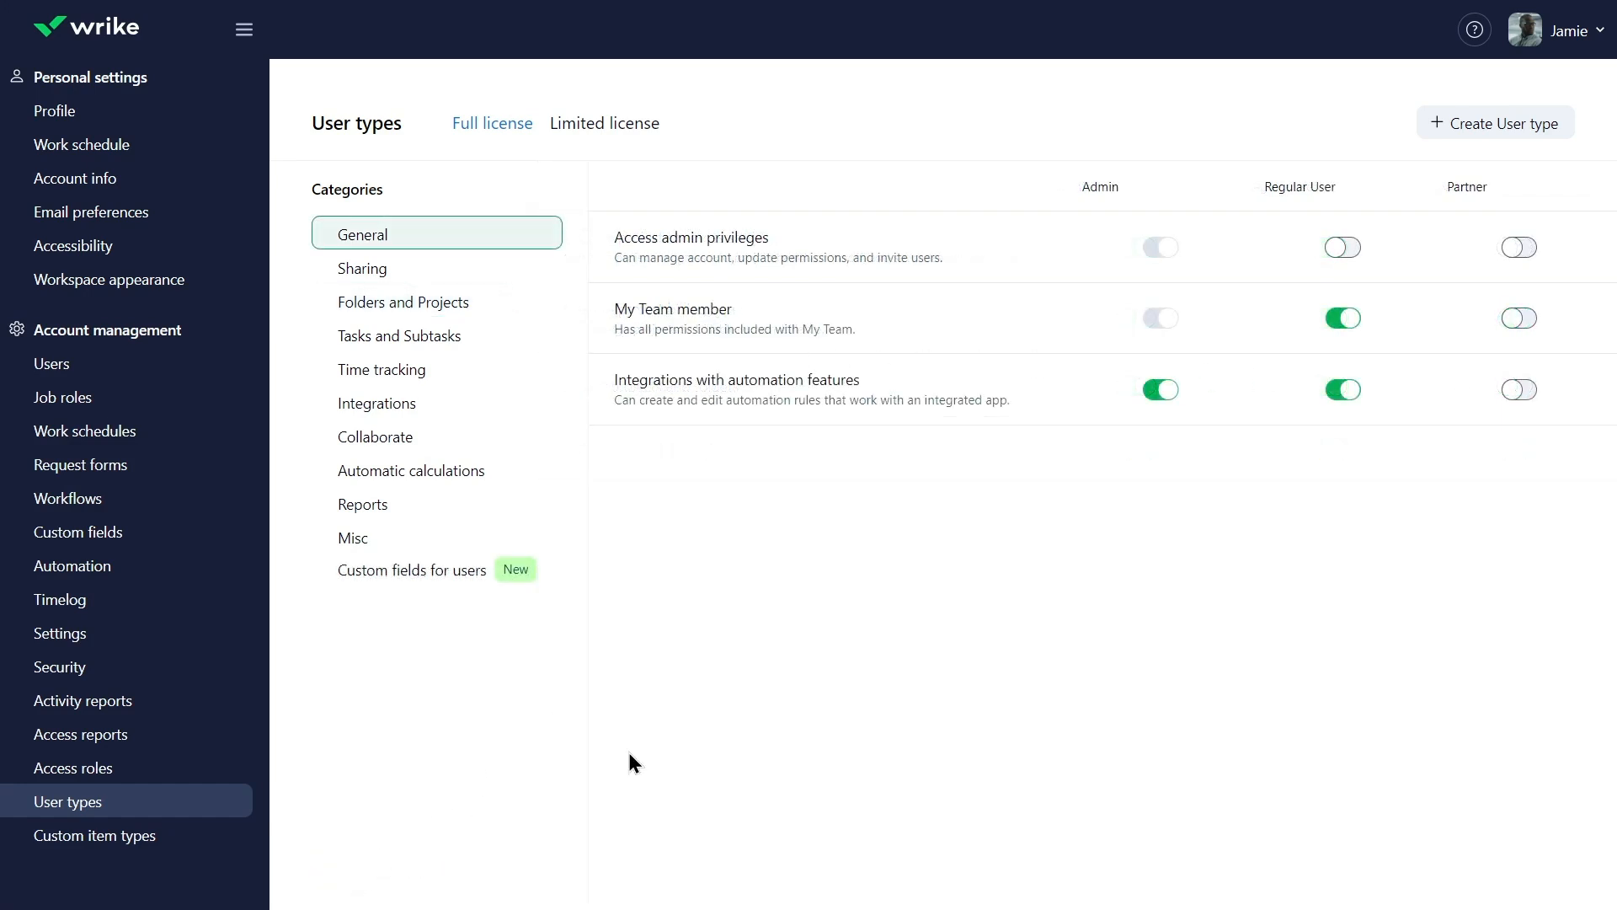
# Create a Customer user type duplicated from Partner.
pyautogui.click(1482, 137)
pyautogui.write('Customer')
pyautogui.click(956, 468)
pyautogui.click(931, 575)
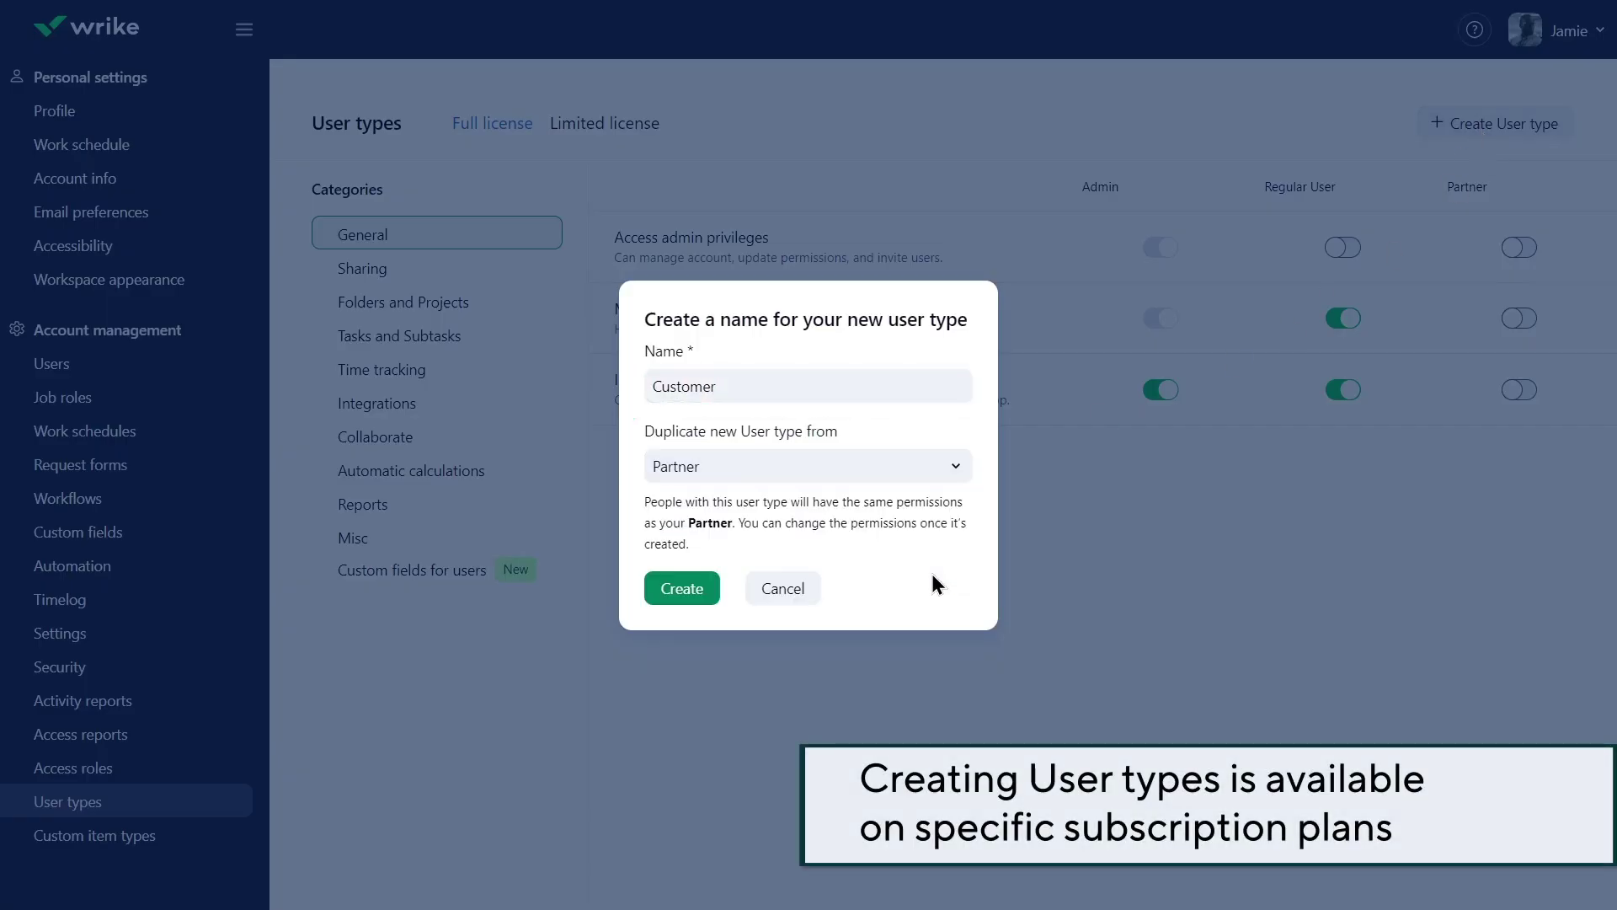
pyautogui.click(701, 596)
# Turn off Customer task status, time tracking and add/remove file permissions, and save.
pyautogui.click(487, 336)
pyautogui.click(1530, 310)
pyautogui.click(1529, 247)
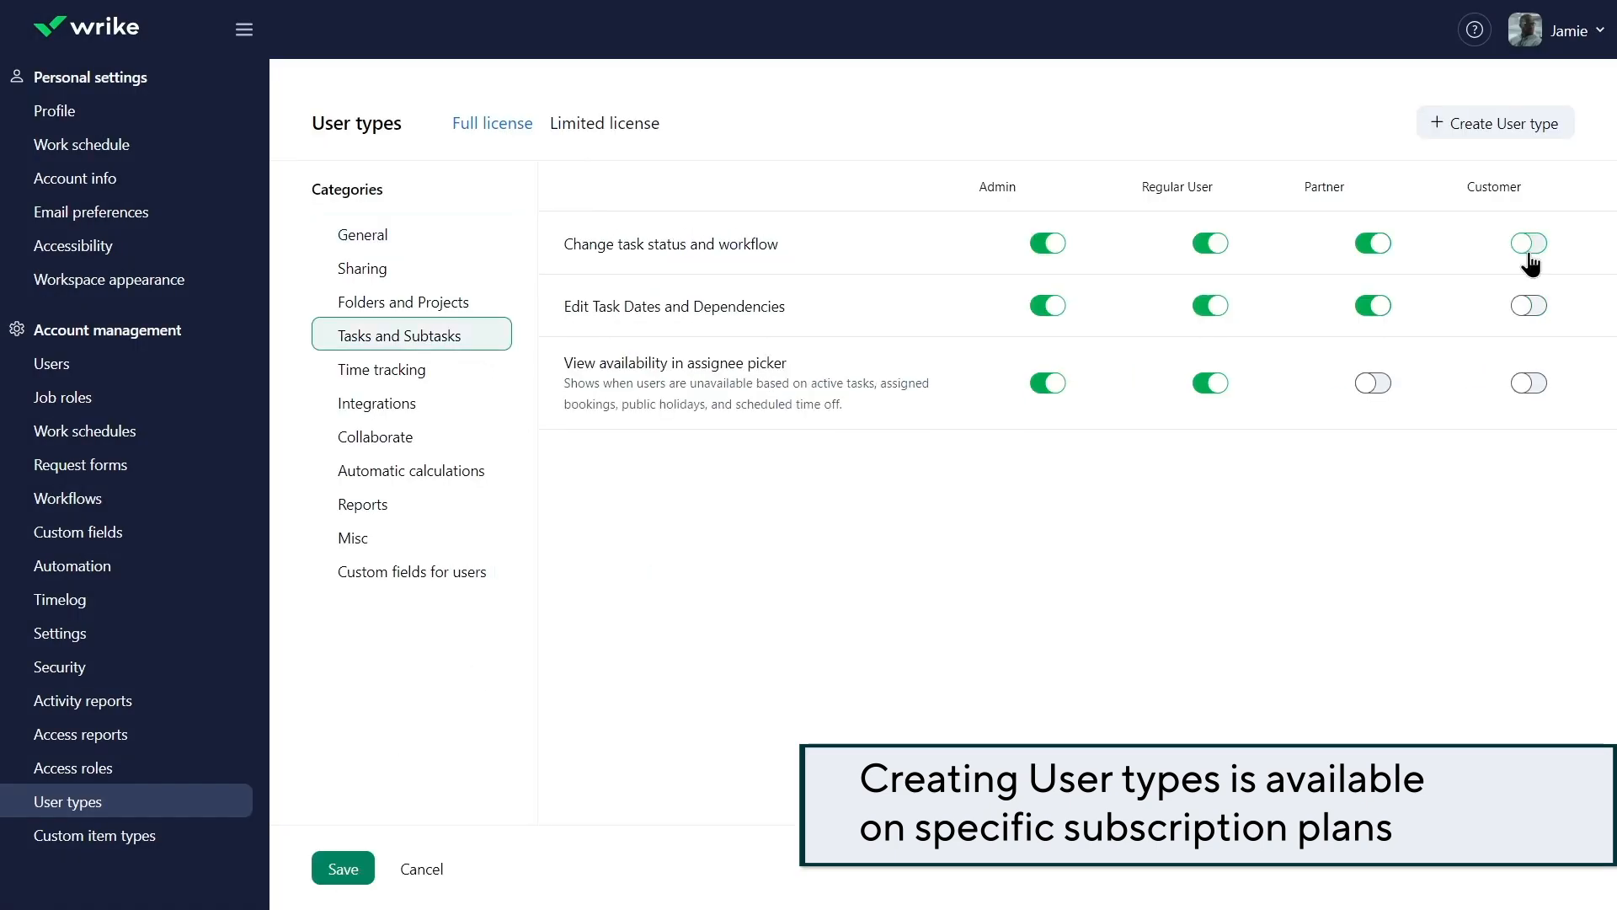
pyautogui.click(487, 370)
pyautogui.click(1530, 329)
pyautogui.click(480, 435)
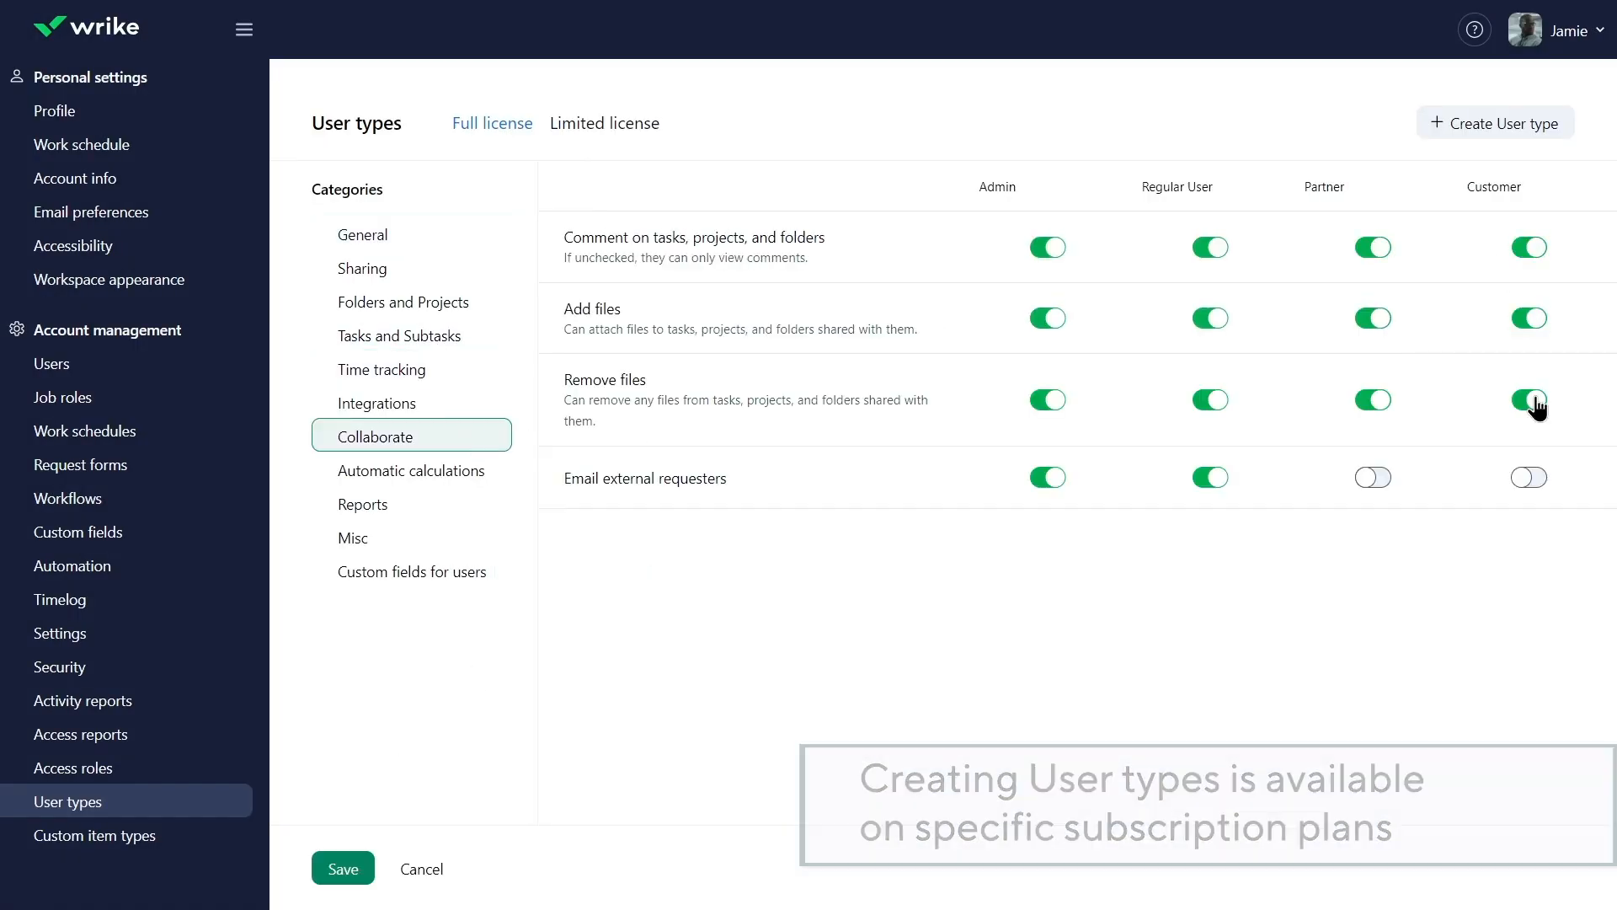
pyautogui.click(1530, 399)
pyautogui.click(1530, 318)
pyautogui.click(353, 878)
pyautogui.click(51, 363)
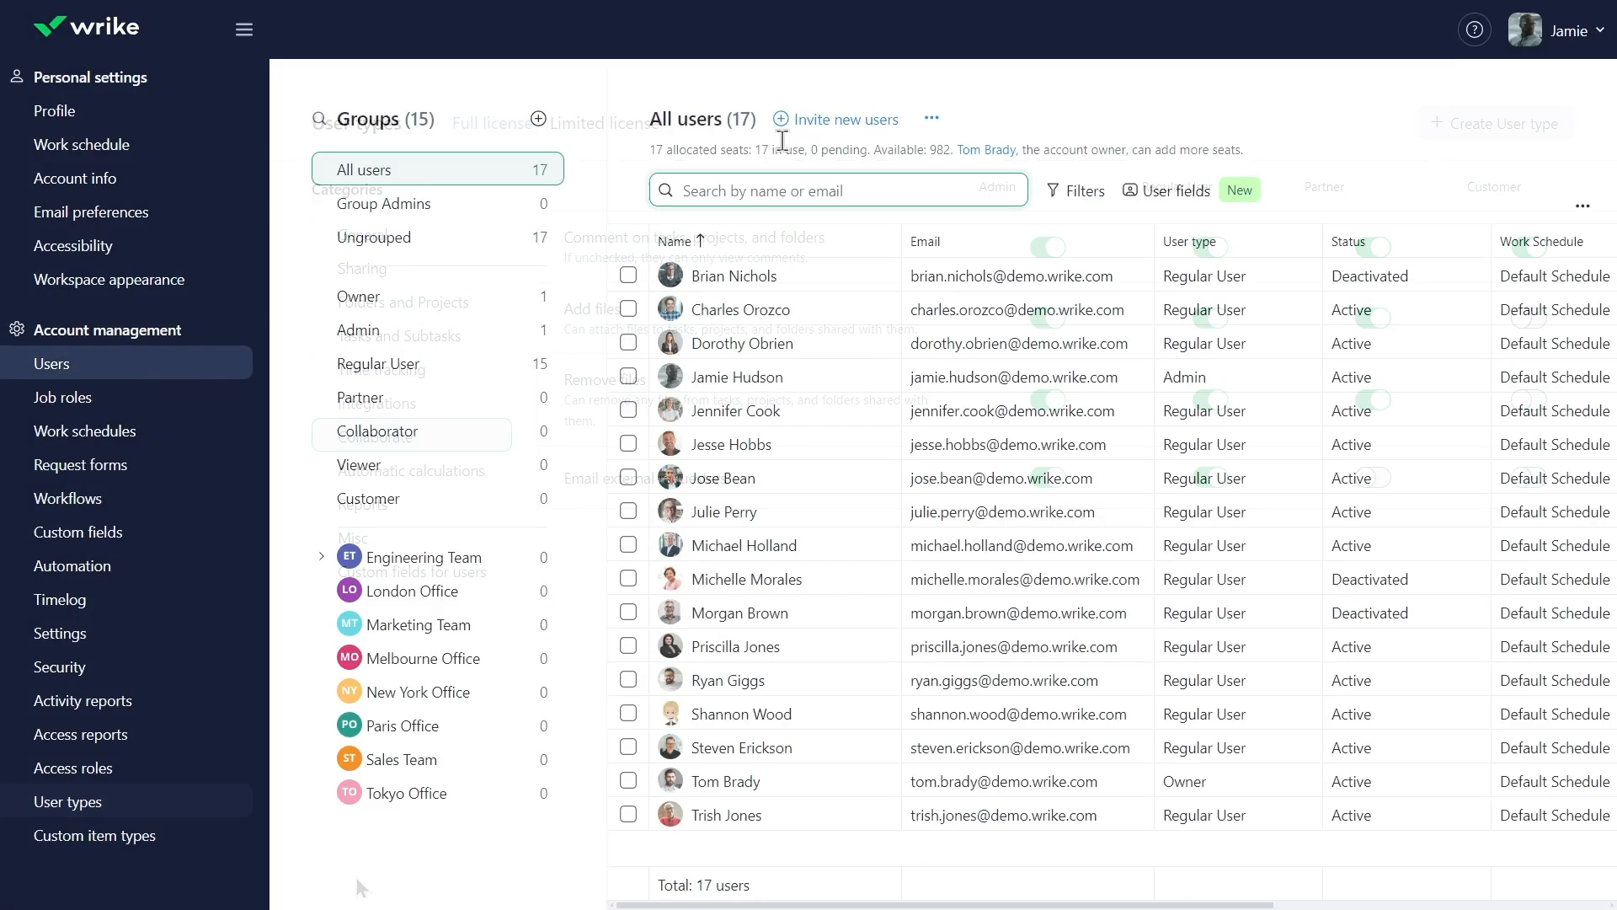
pyautogui.click(833, 120)
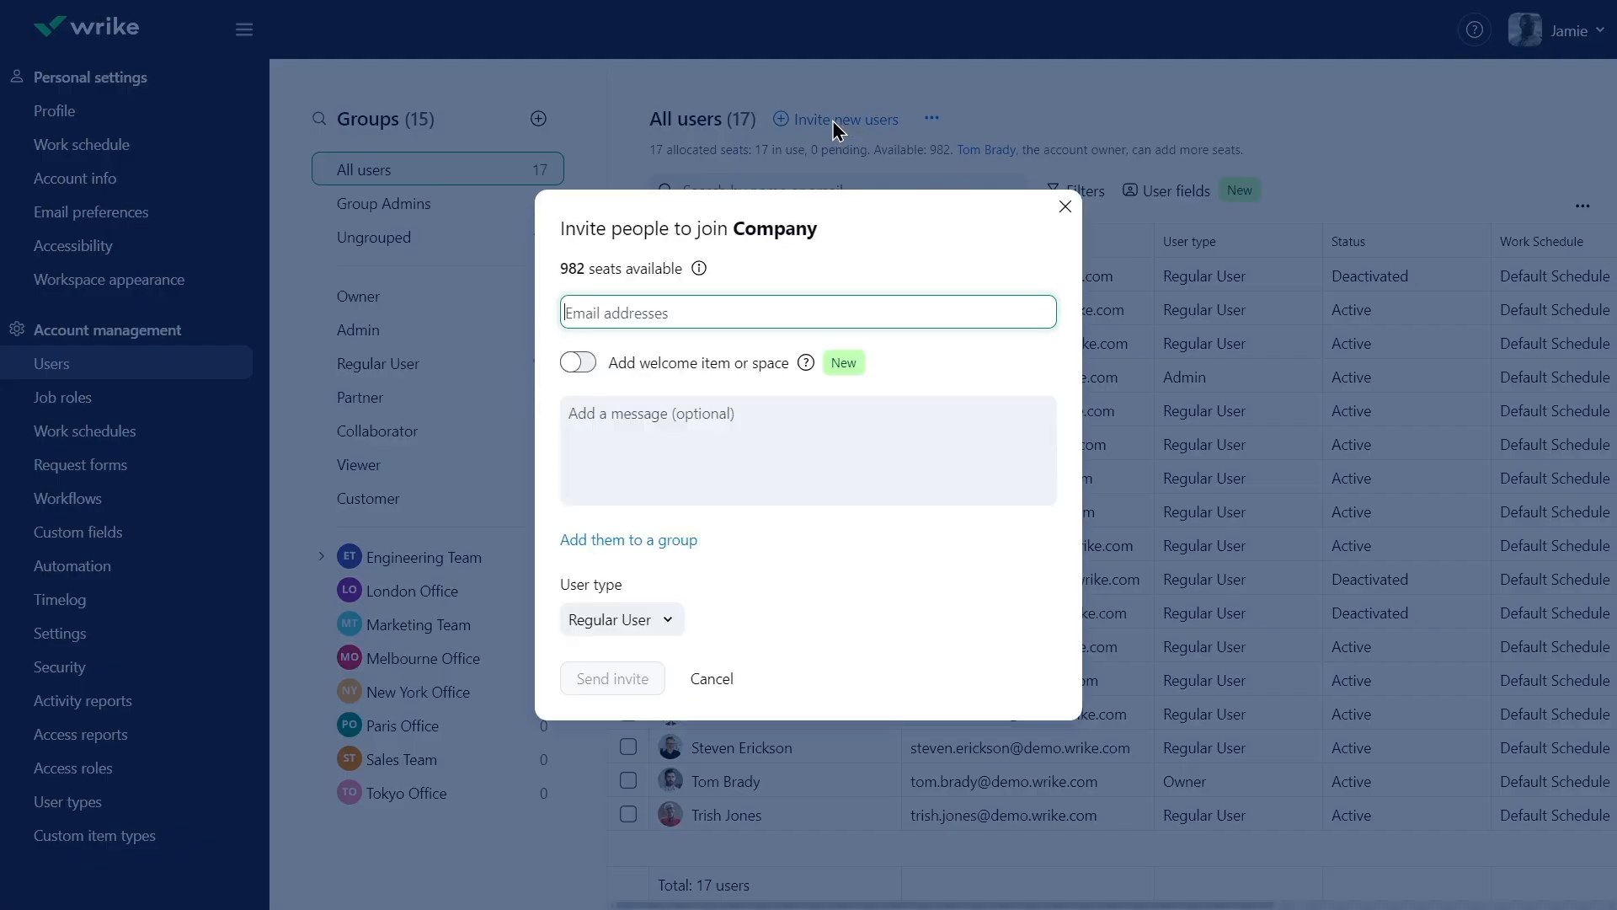
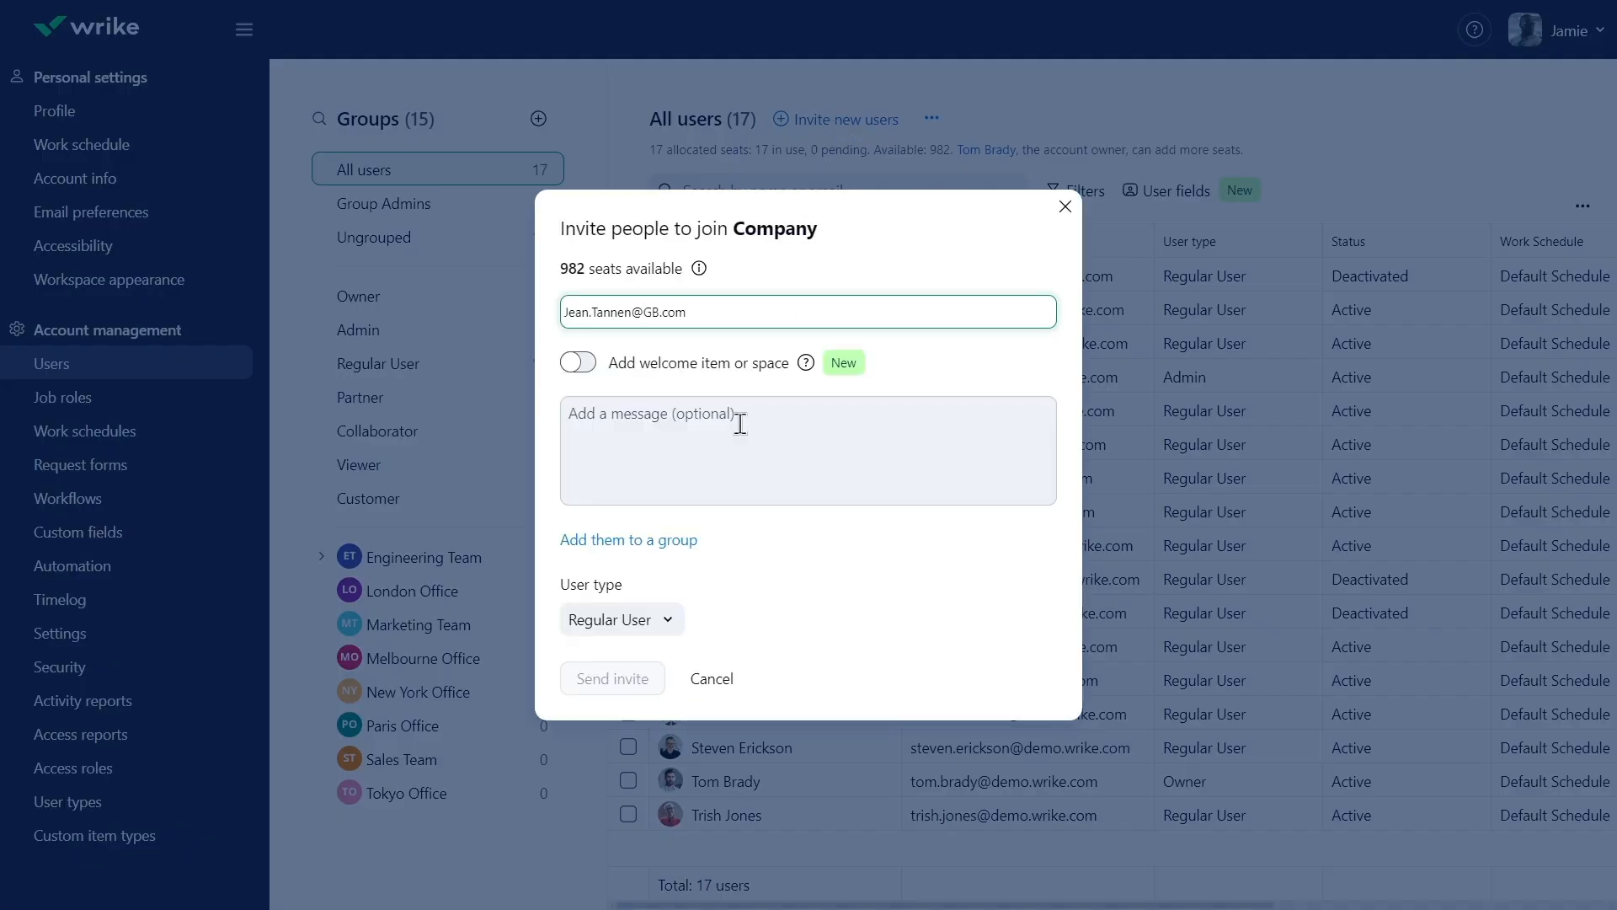
pyautogui.click(670, 621)
pyautogui.click(666, 450)
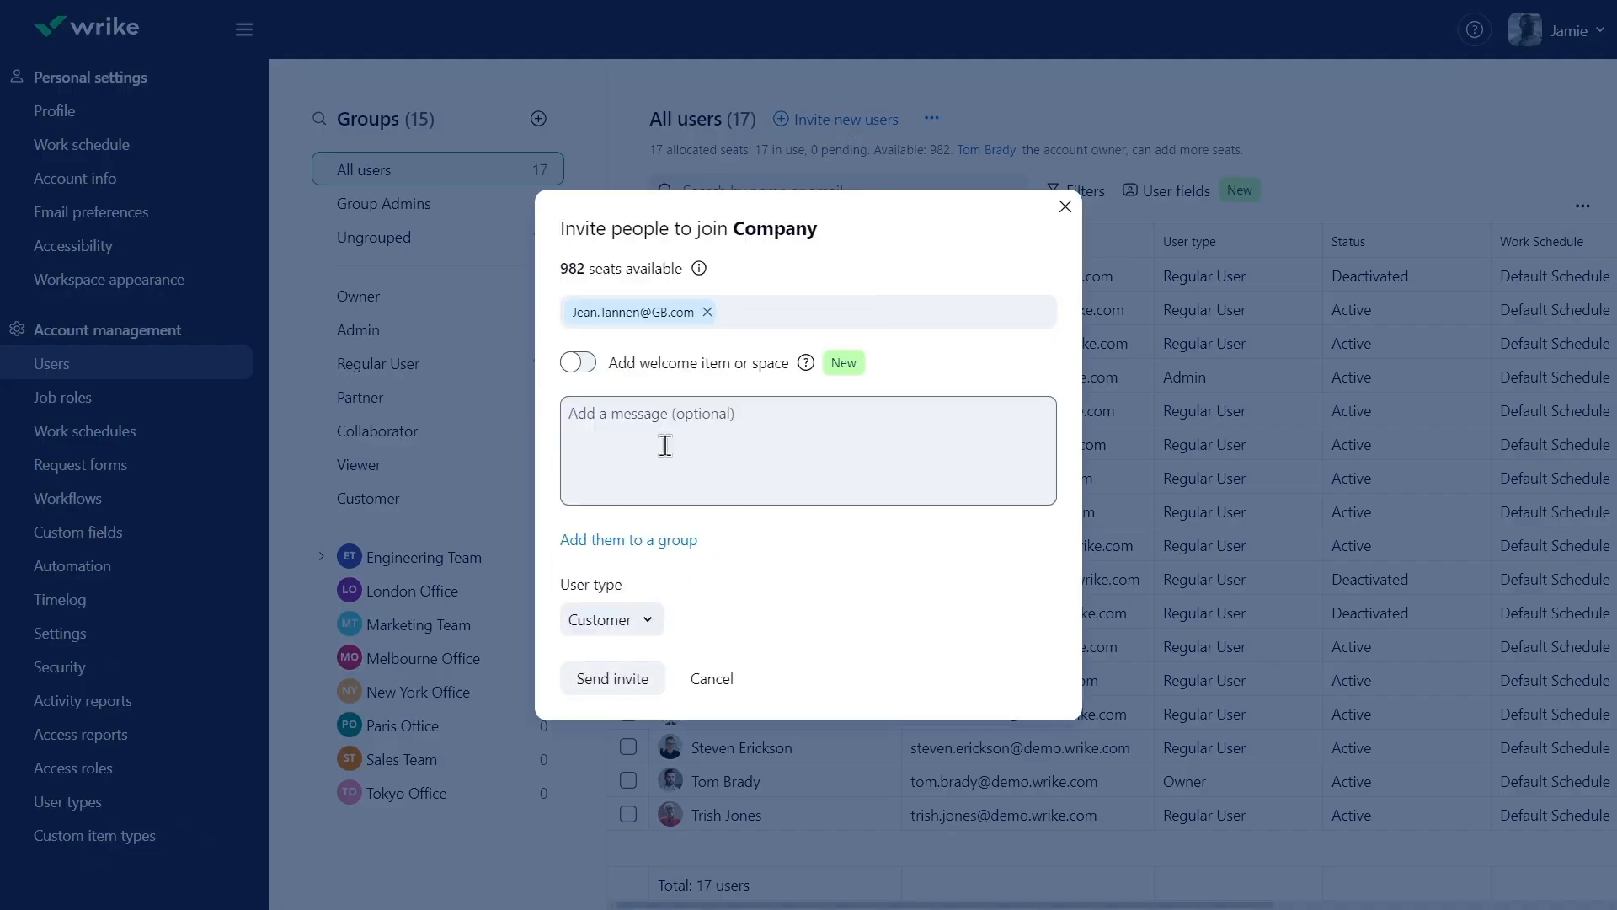
pyautogui.click(651, 684)
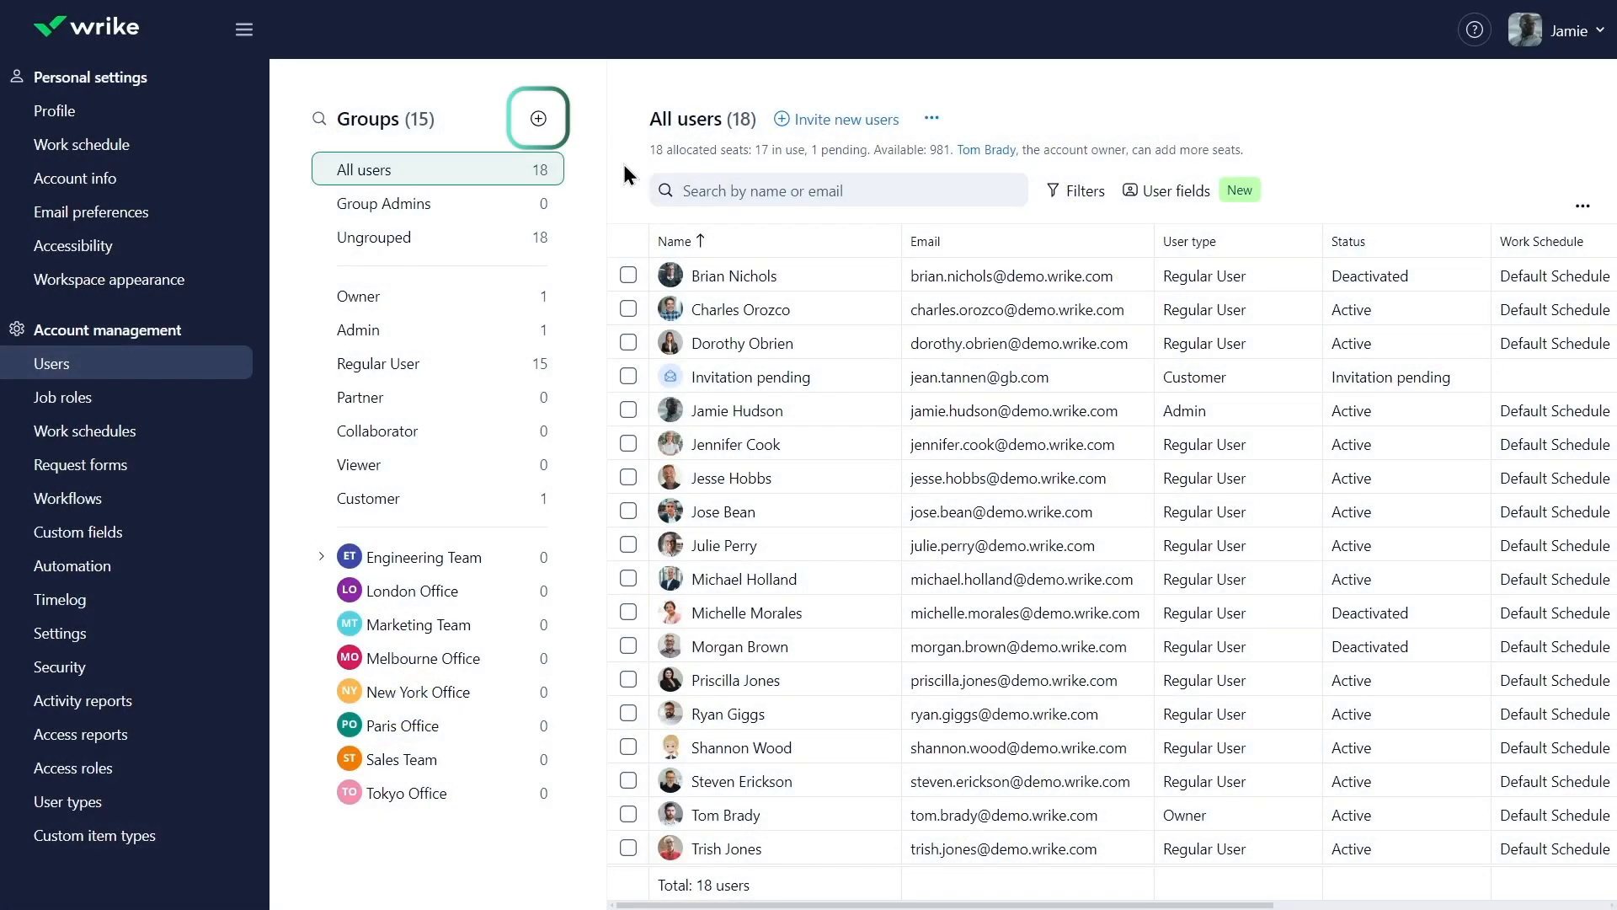
# Create a Design Team group with a lavender avatar colour.
pyautogui.click(538, 118)
pyautogui.write('Design Team')
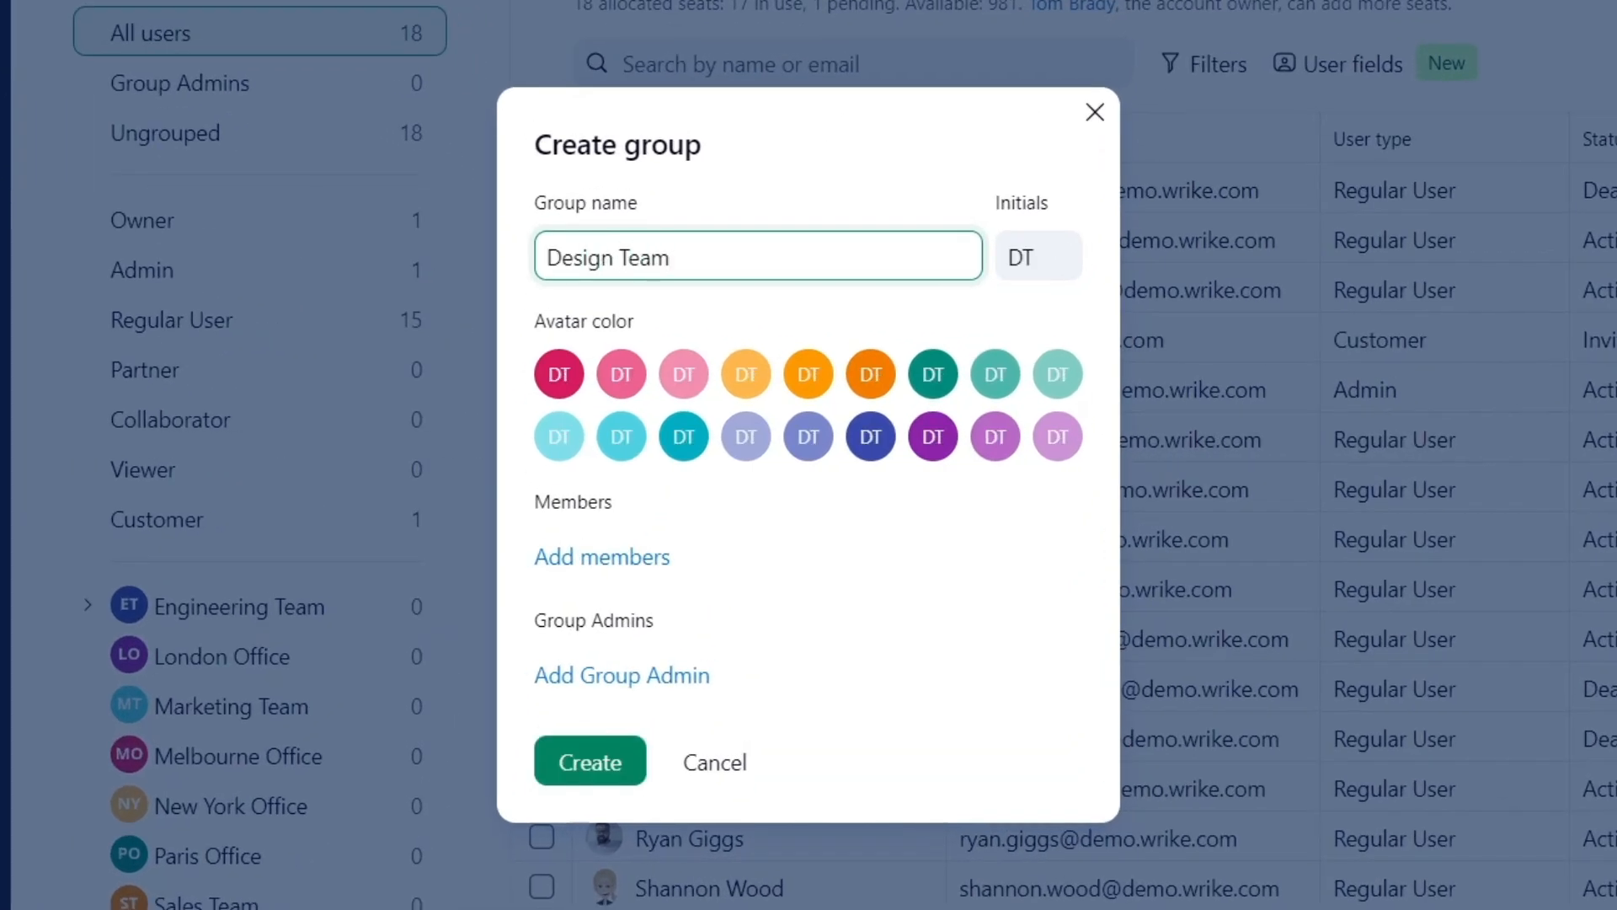
pyautogui.click(745, 437)
pyautogui.click(590, 762)
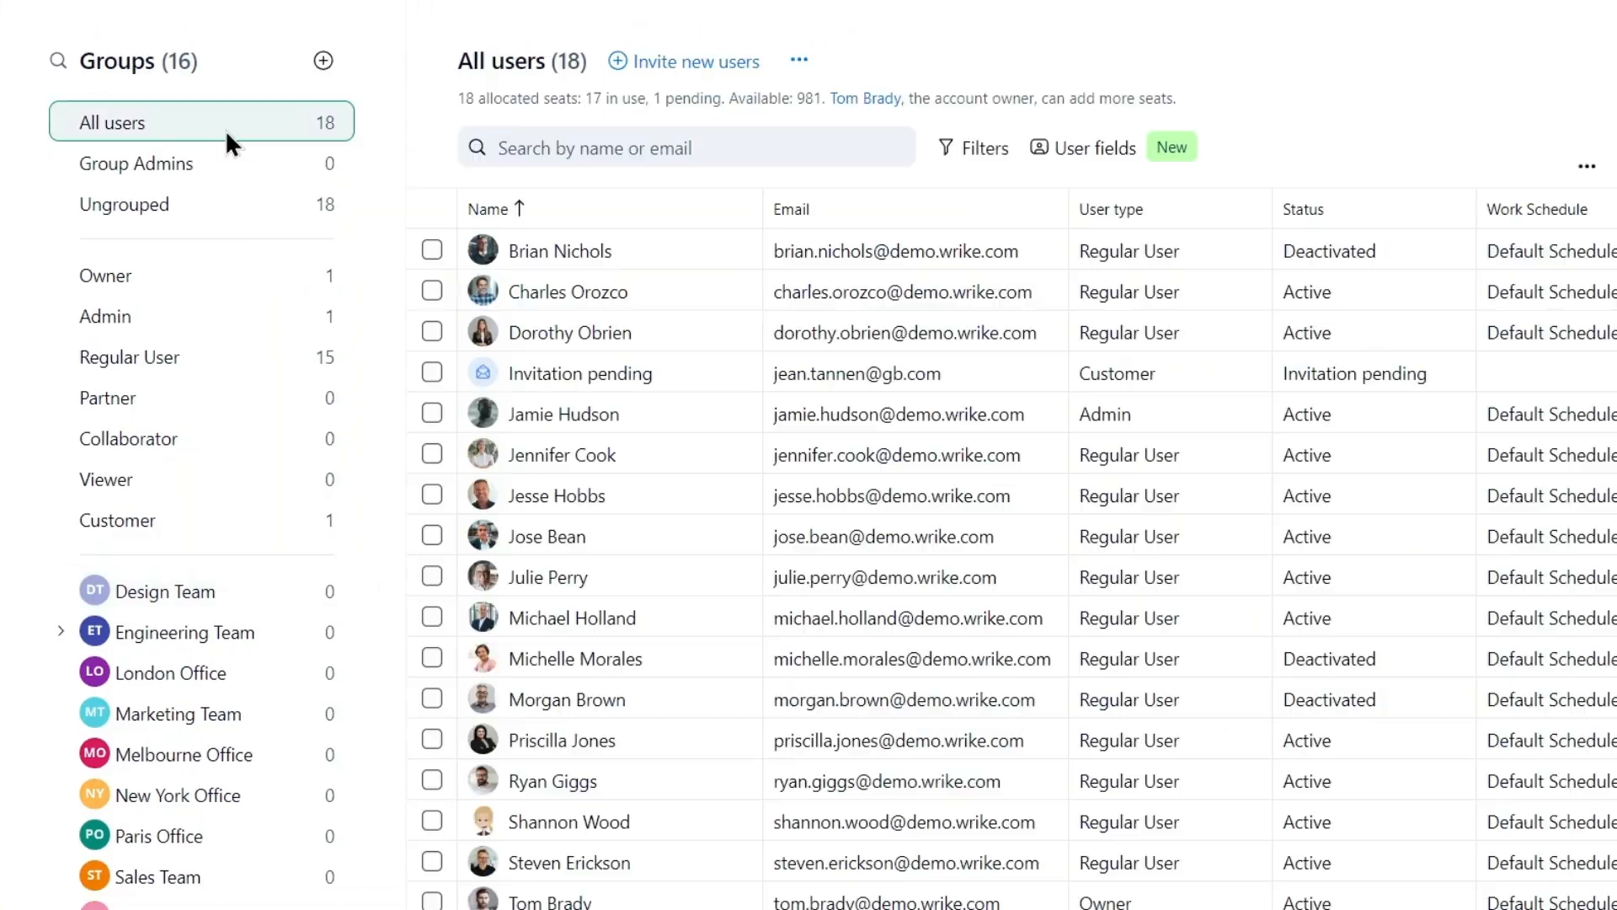
pyautogui.click(431, 332)
pyautogui.click(430, 456)
pyautogui.click(431, 496)
pyautogui.click(432, 576)
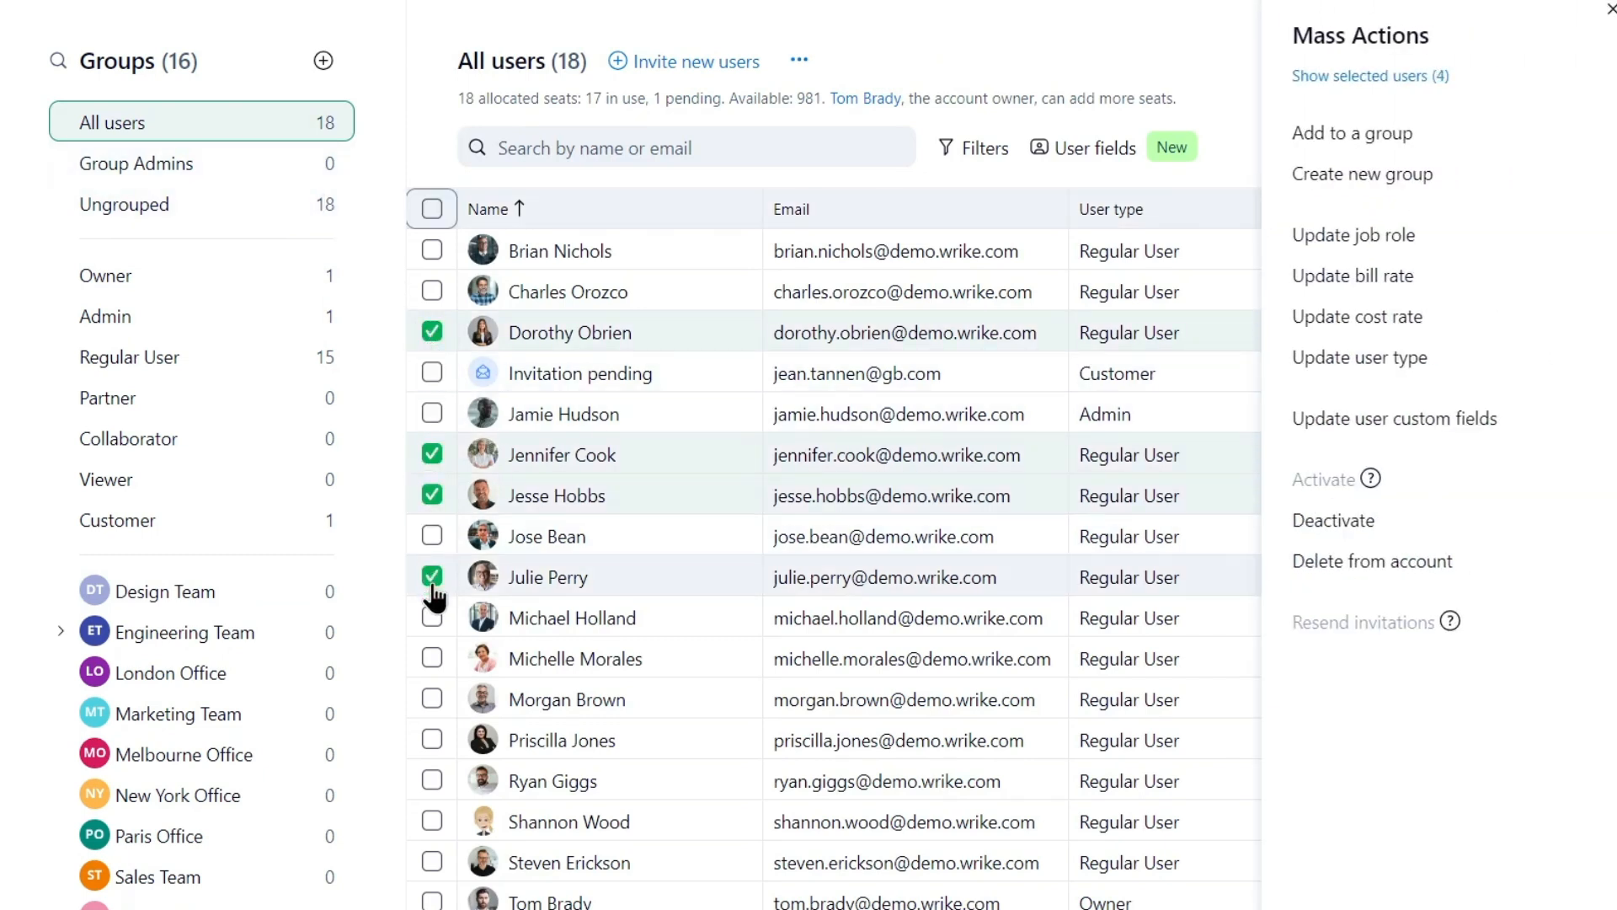
pyautogui.click(433, 618)
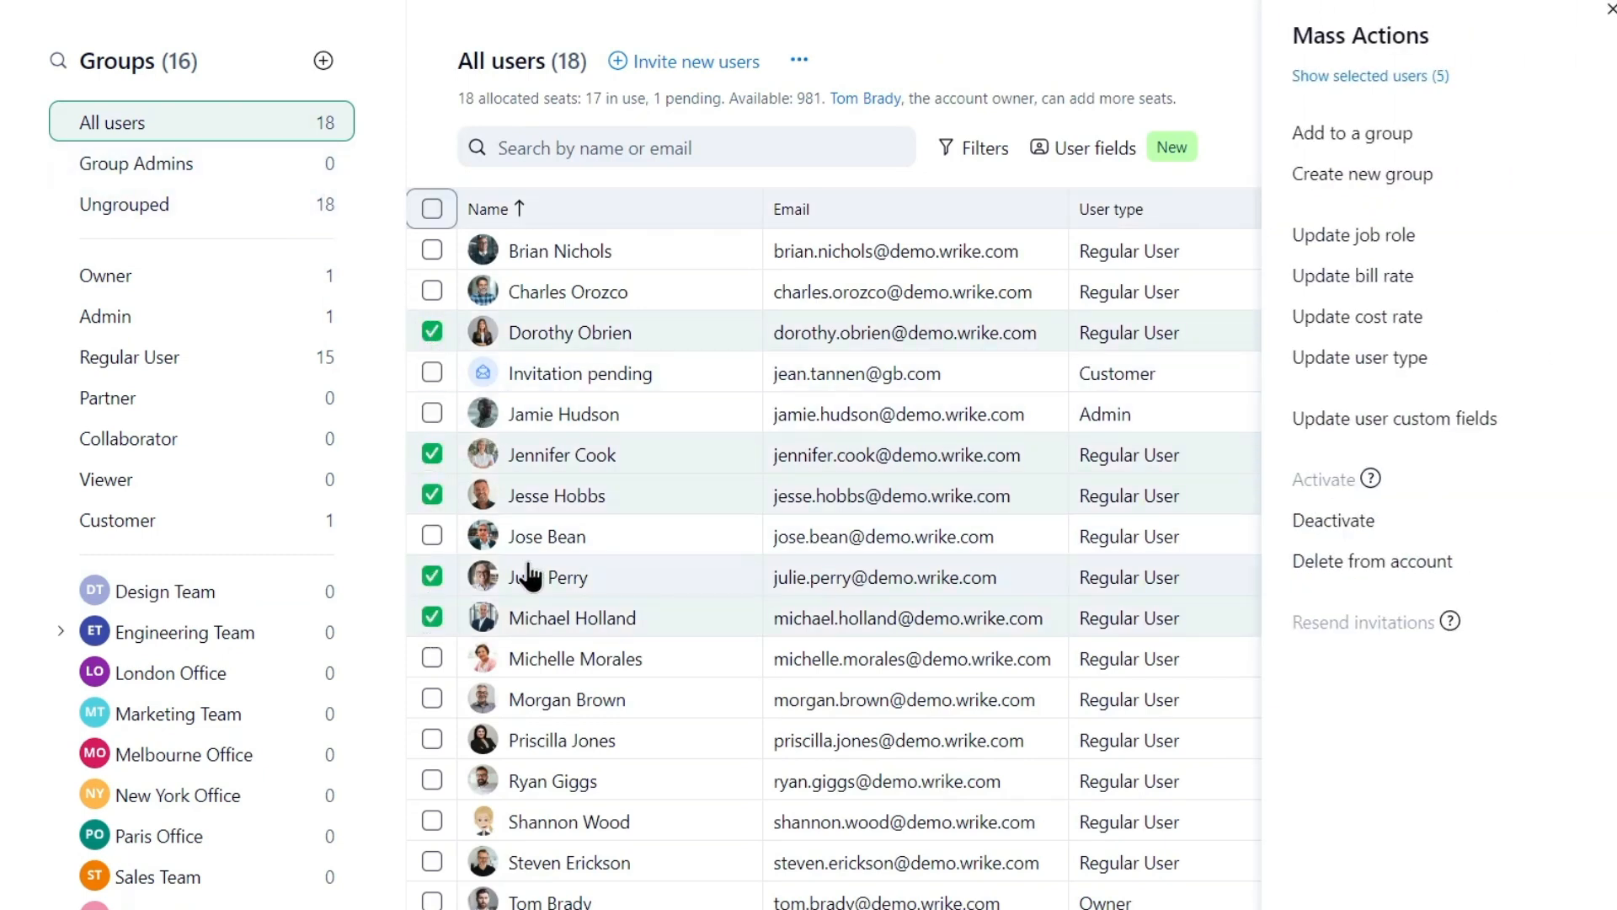
pyautogui.click(1334, 149)
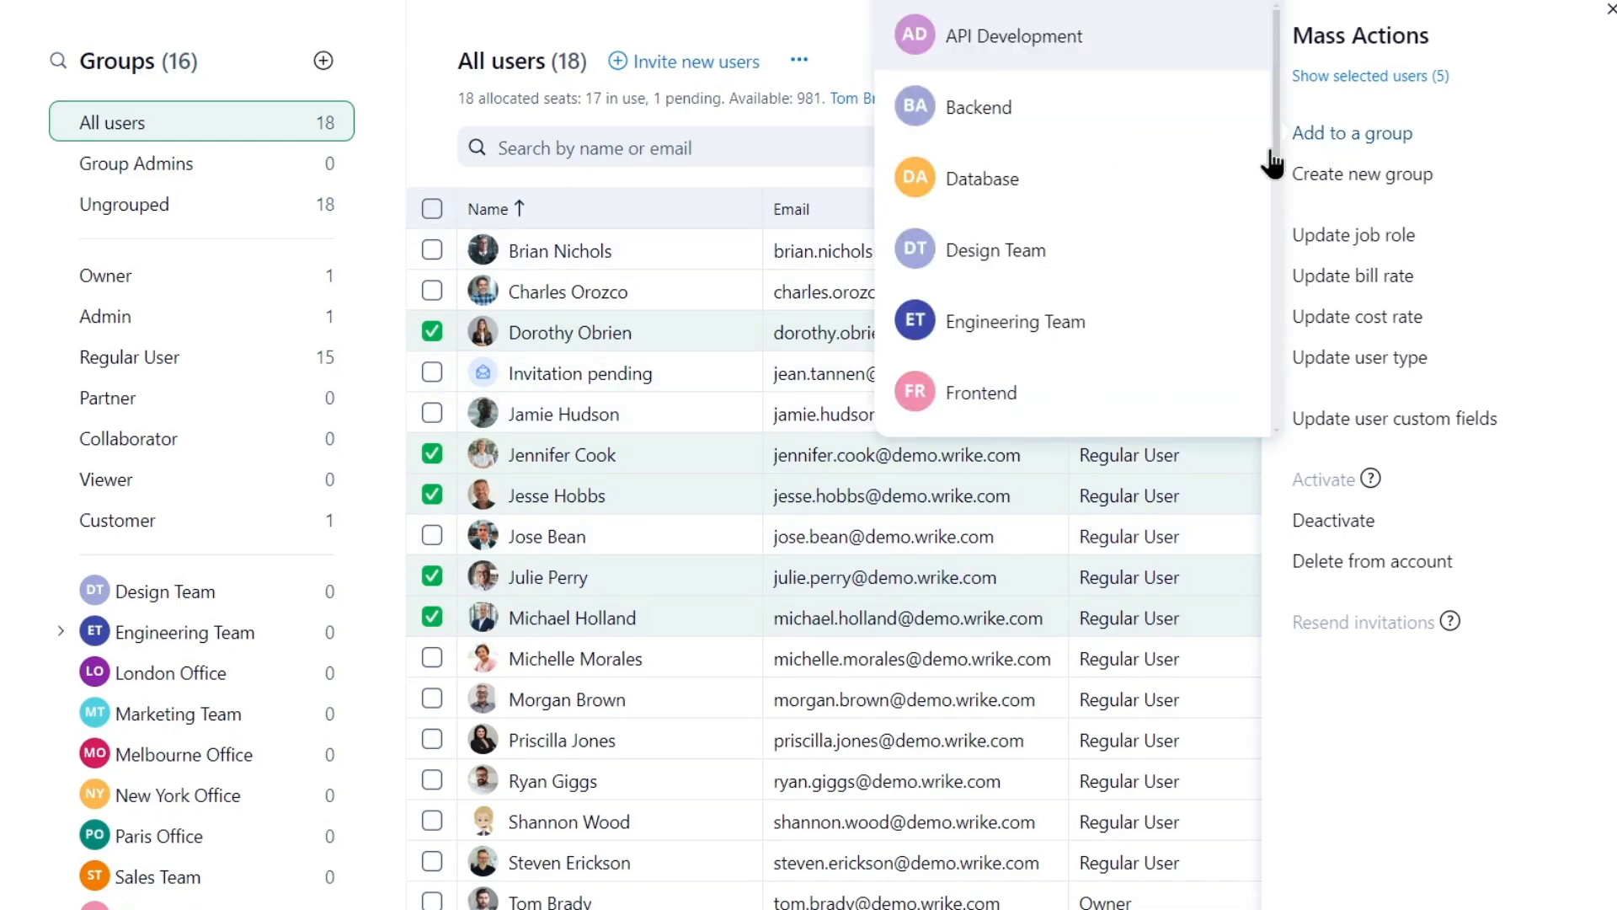
pyautogui.click(1152, 250)
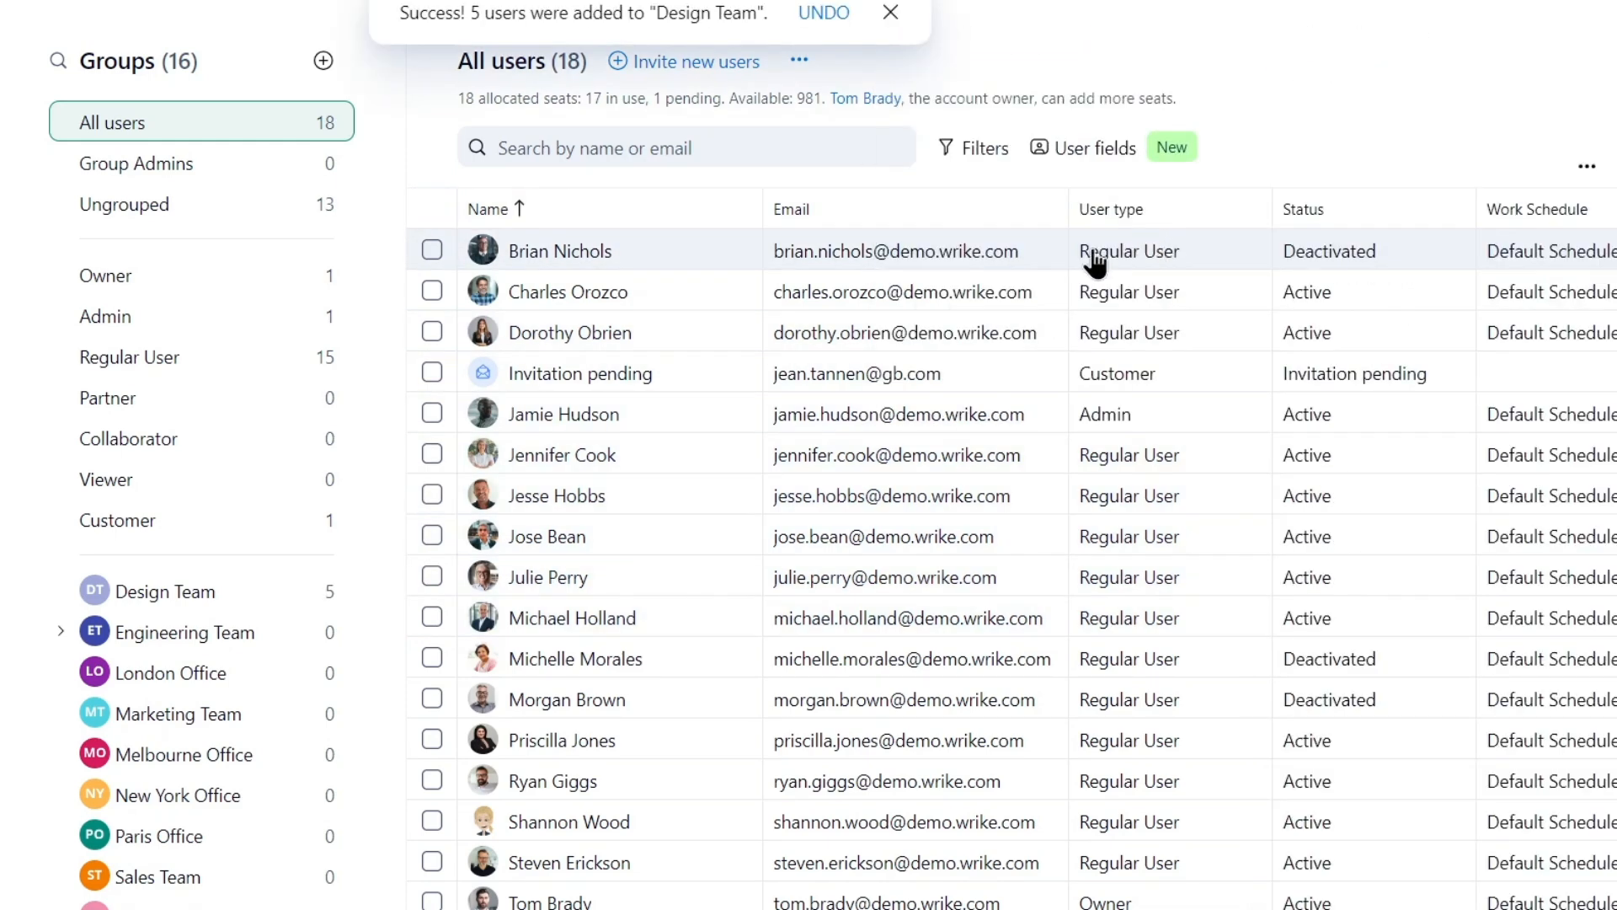
pyautogui.click(235, 609)
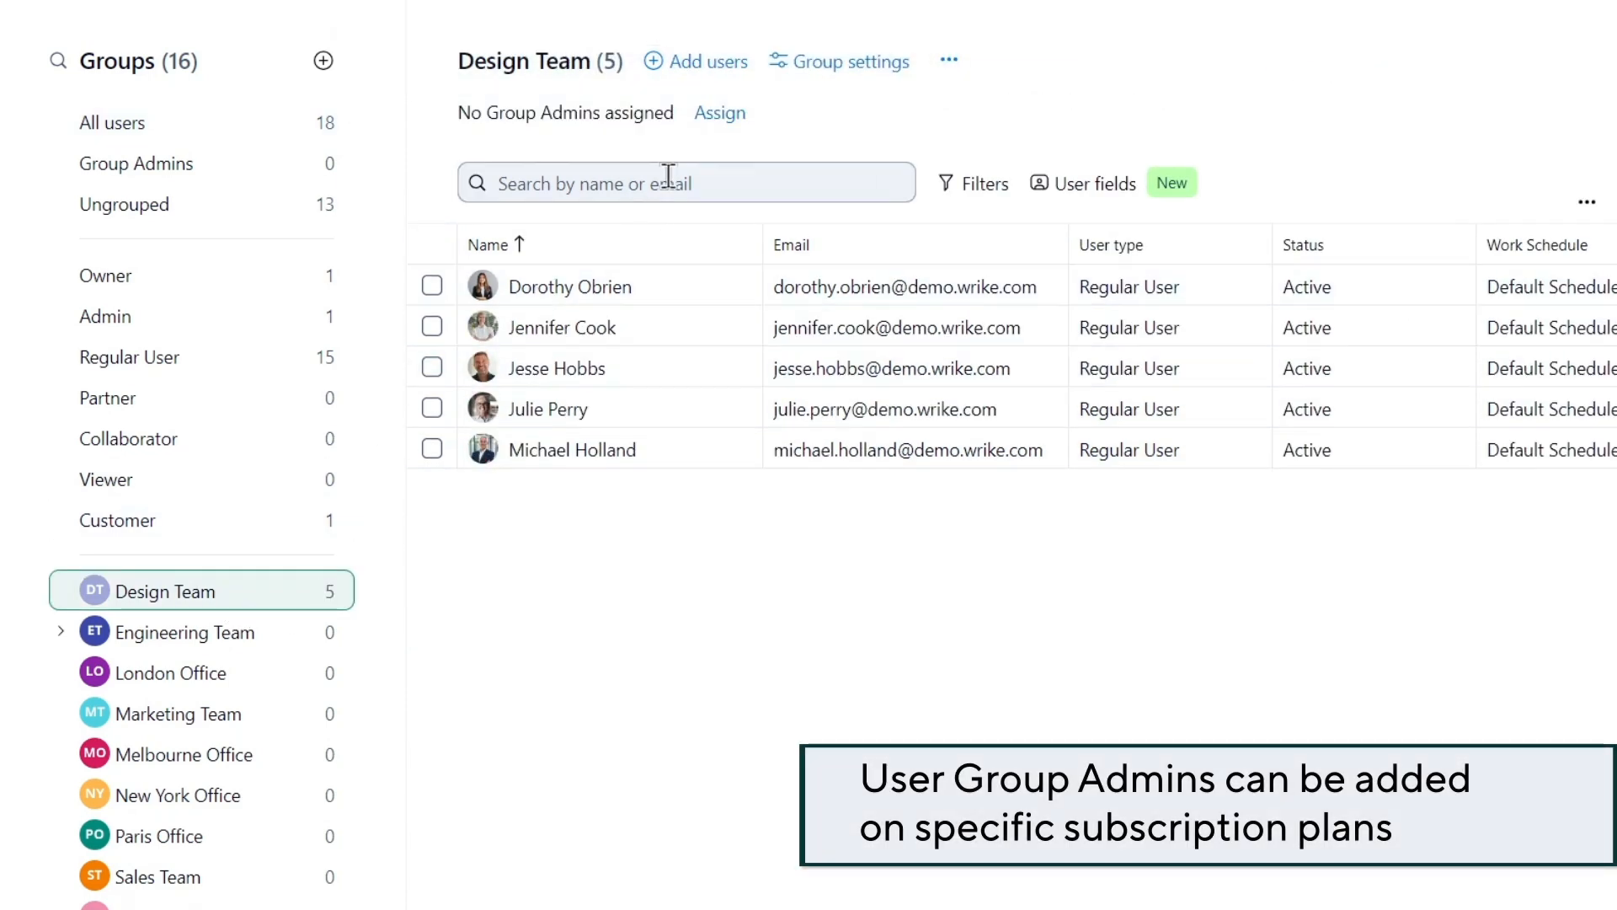
pyautogui.click(729, 118)
pyautogui.scroll(-2, 770, 260)
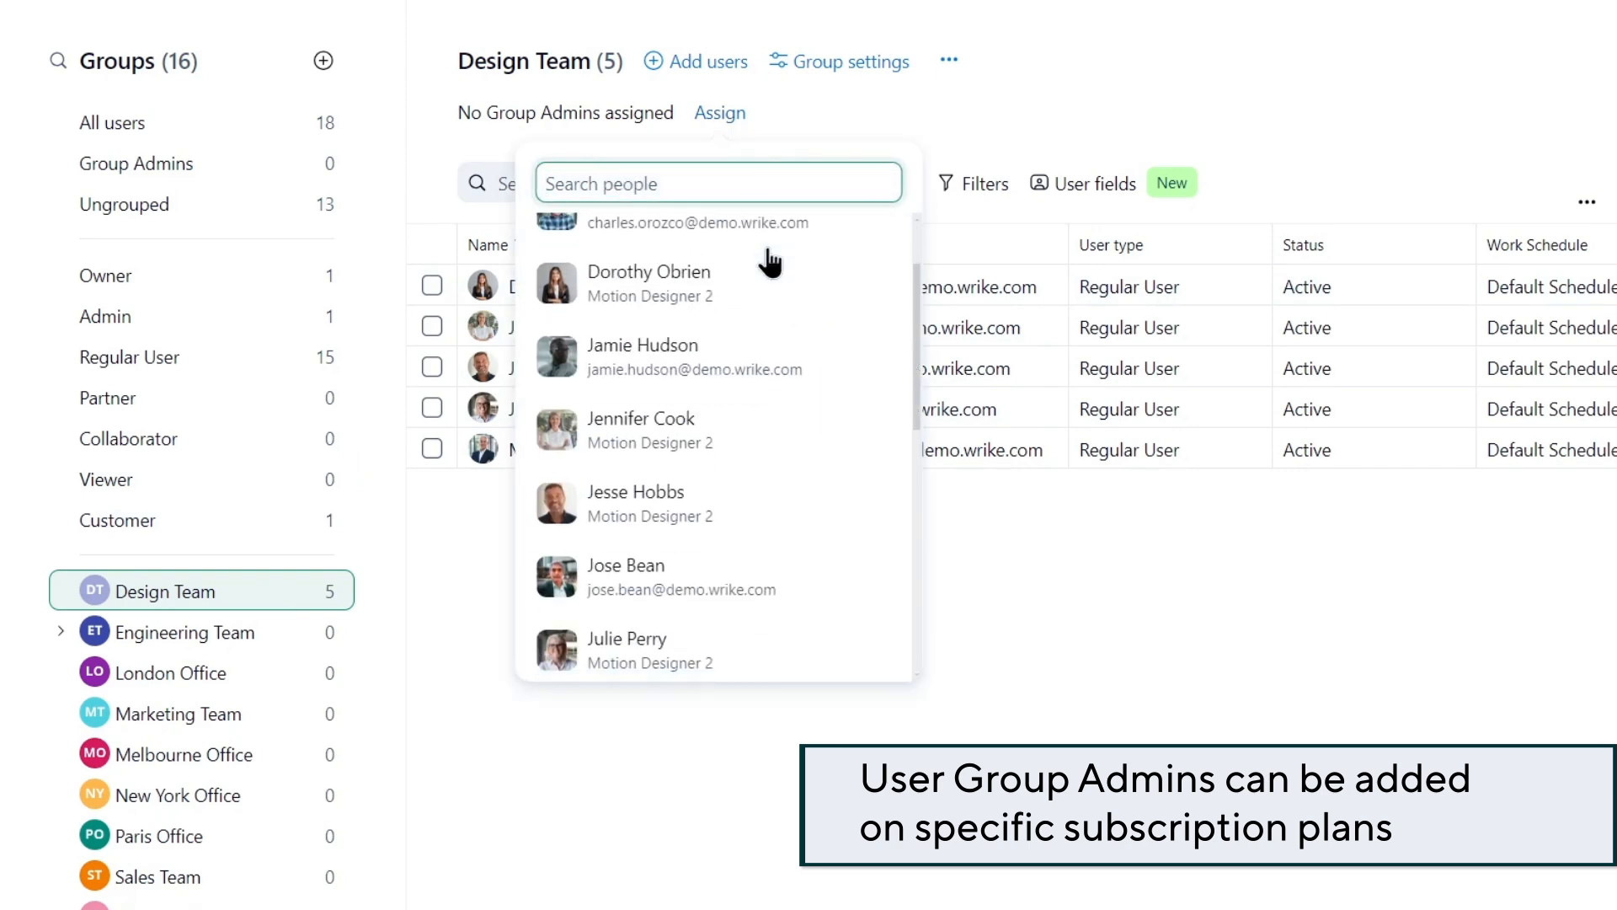
pyautogui.scroll(-3, 766, 260)
pyautogui.click(759, 507)
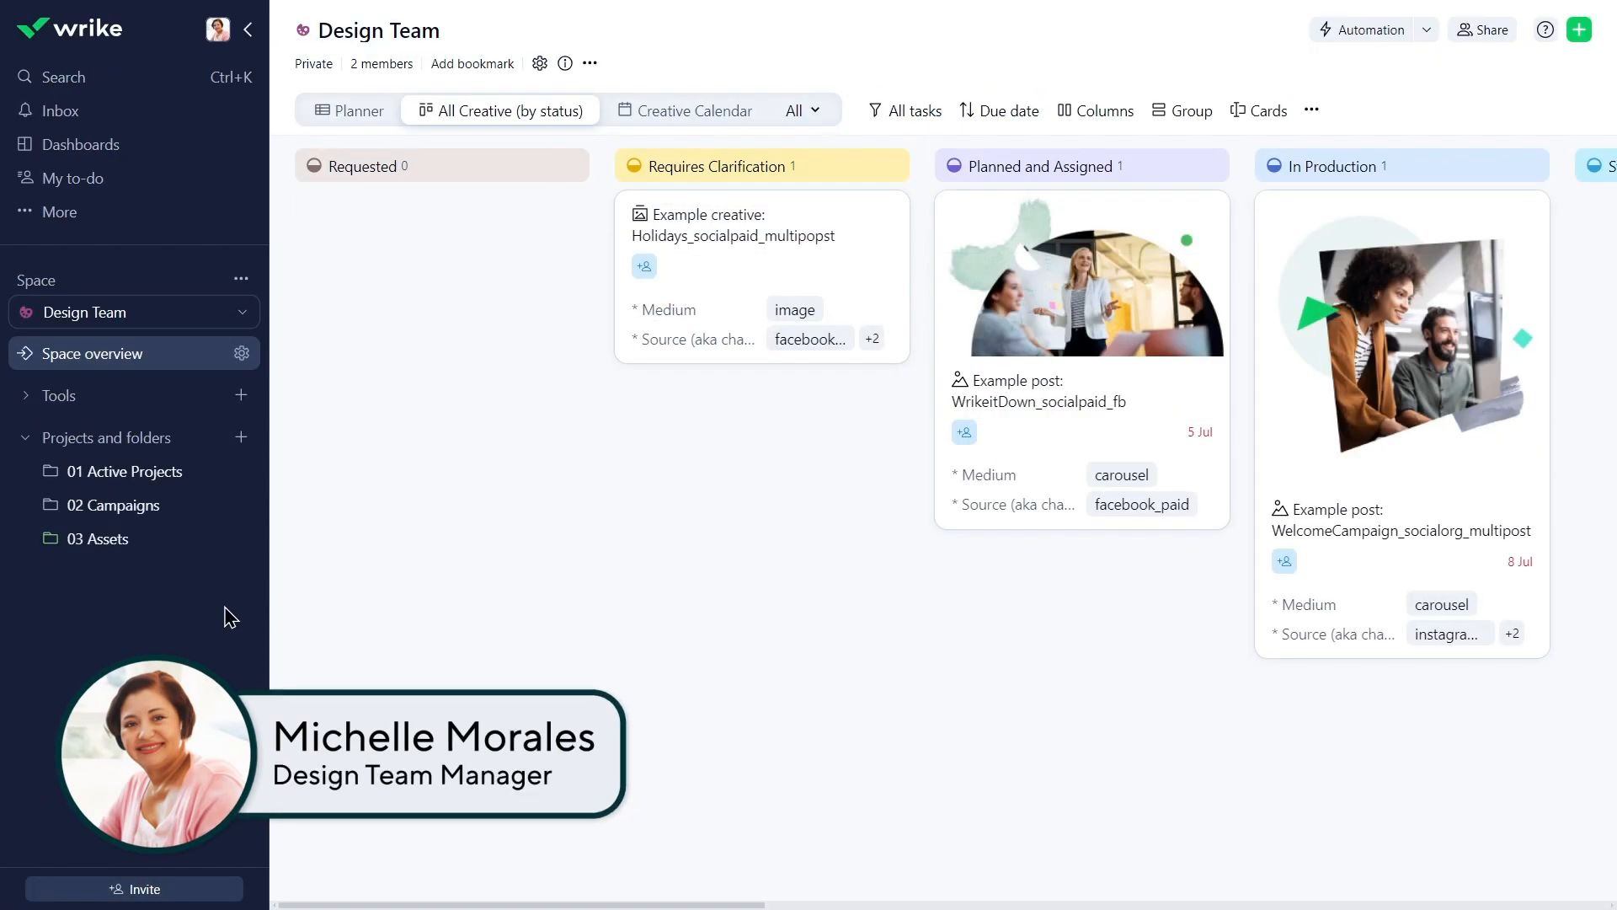
# Add the Design Team group to the Design Team space at Full access, save and close settings.
pyautogui.click(241, 356)
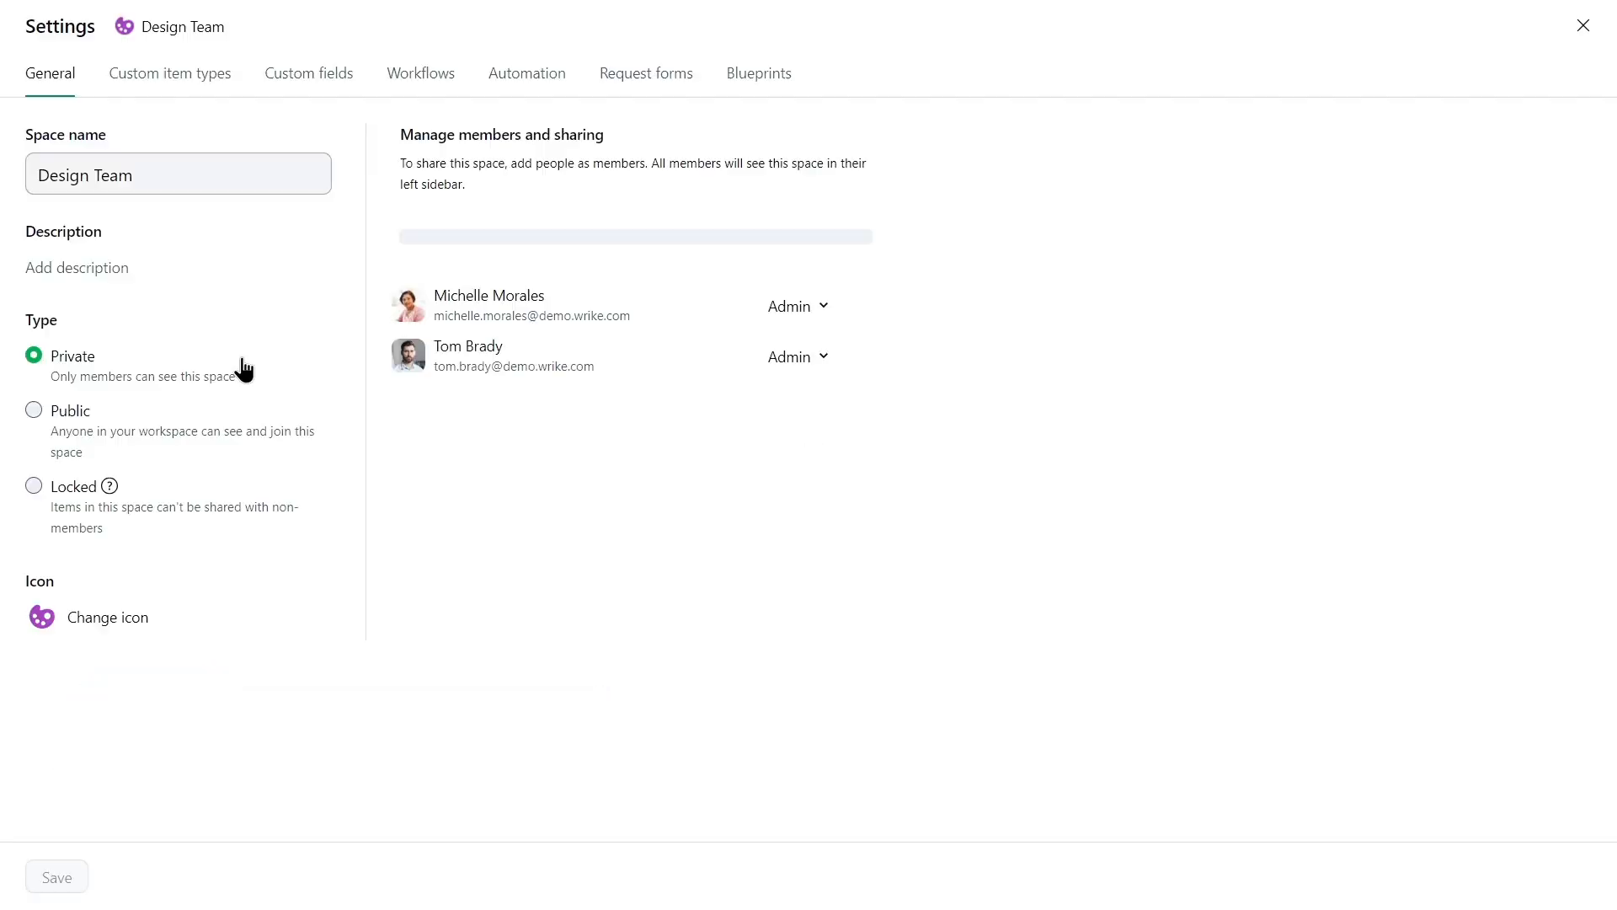
pyautogui.click(509, 242)
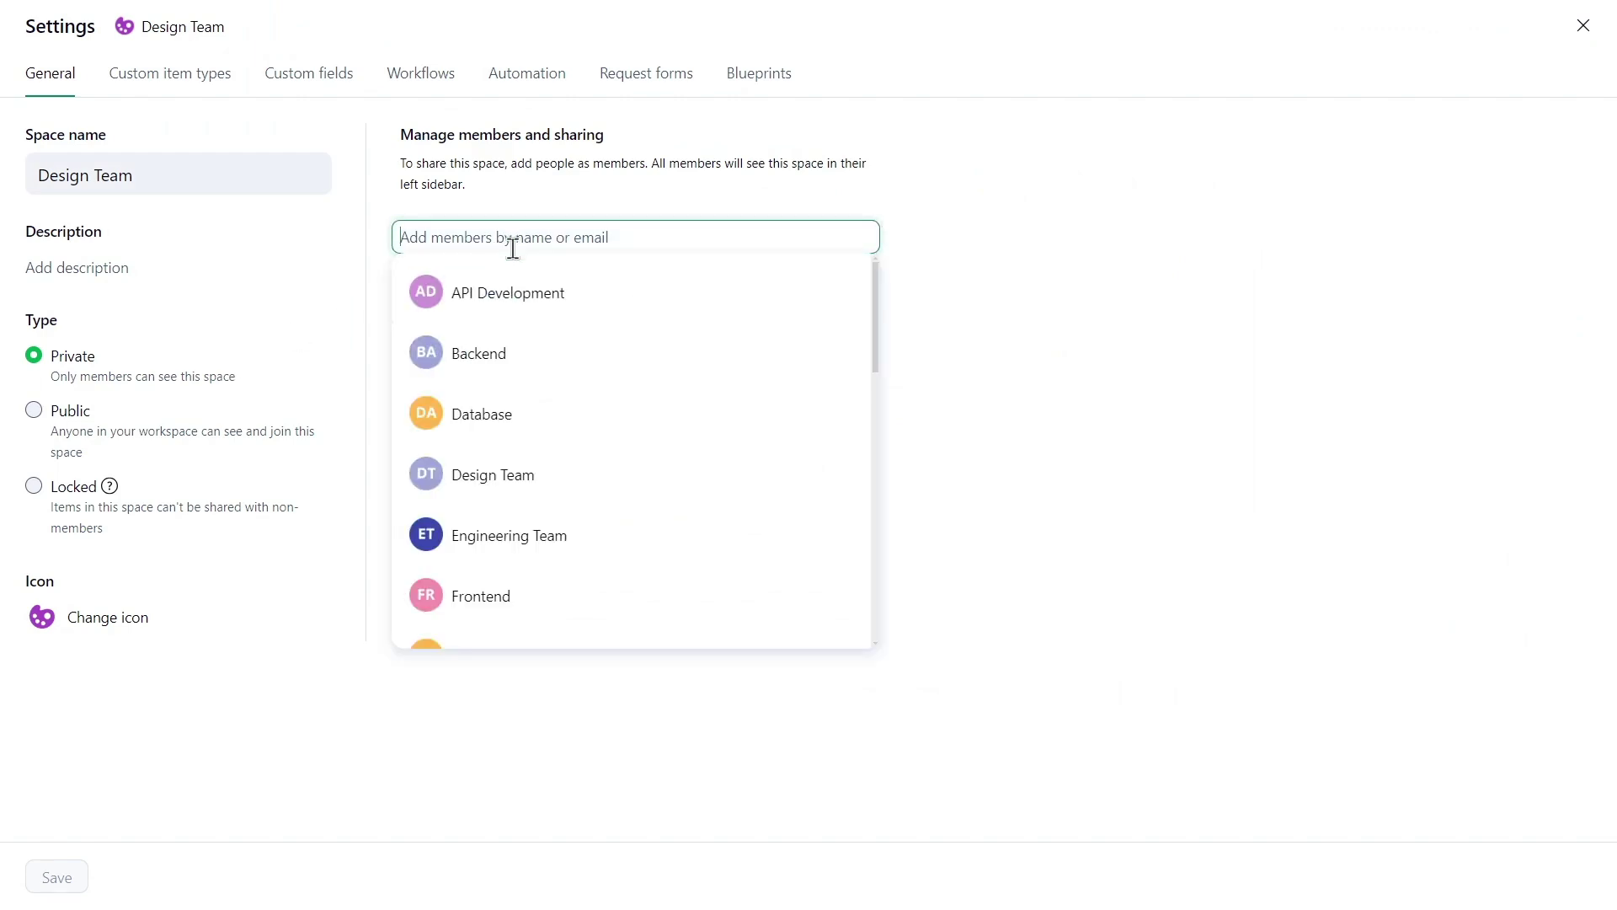
pyautogui.click(552, 480)
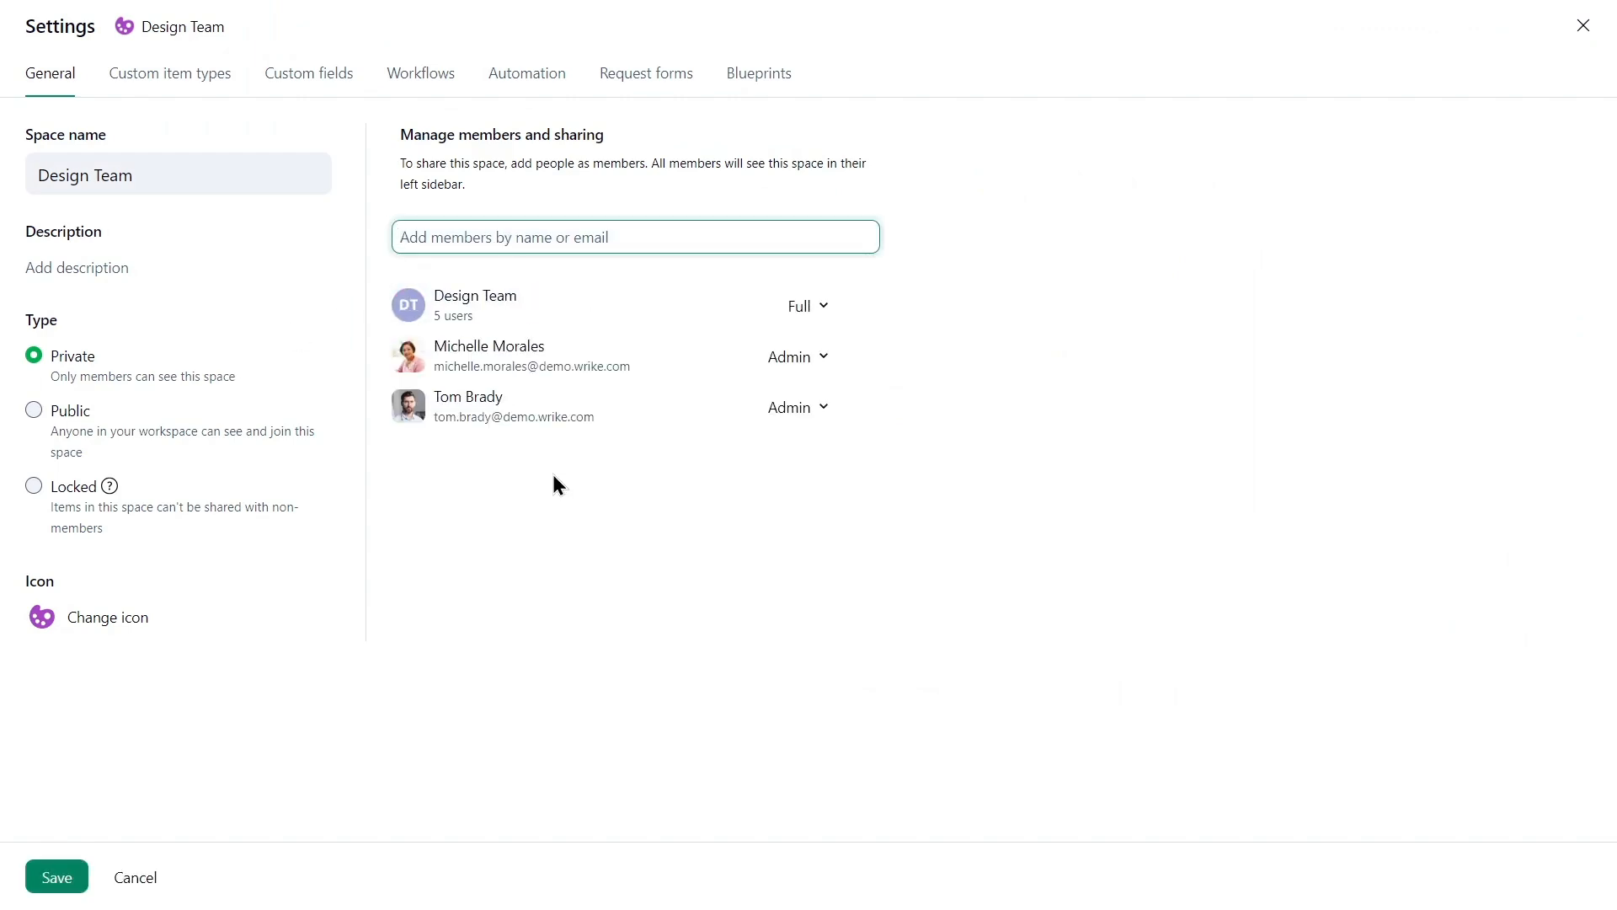
pyautogui.click(81, 881)
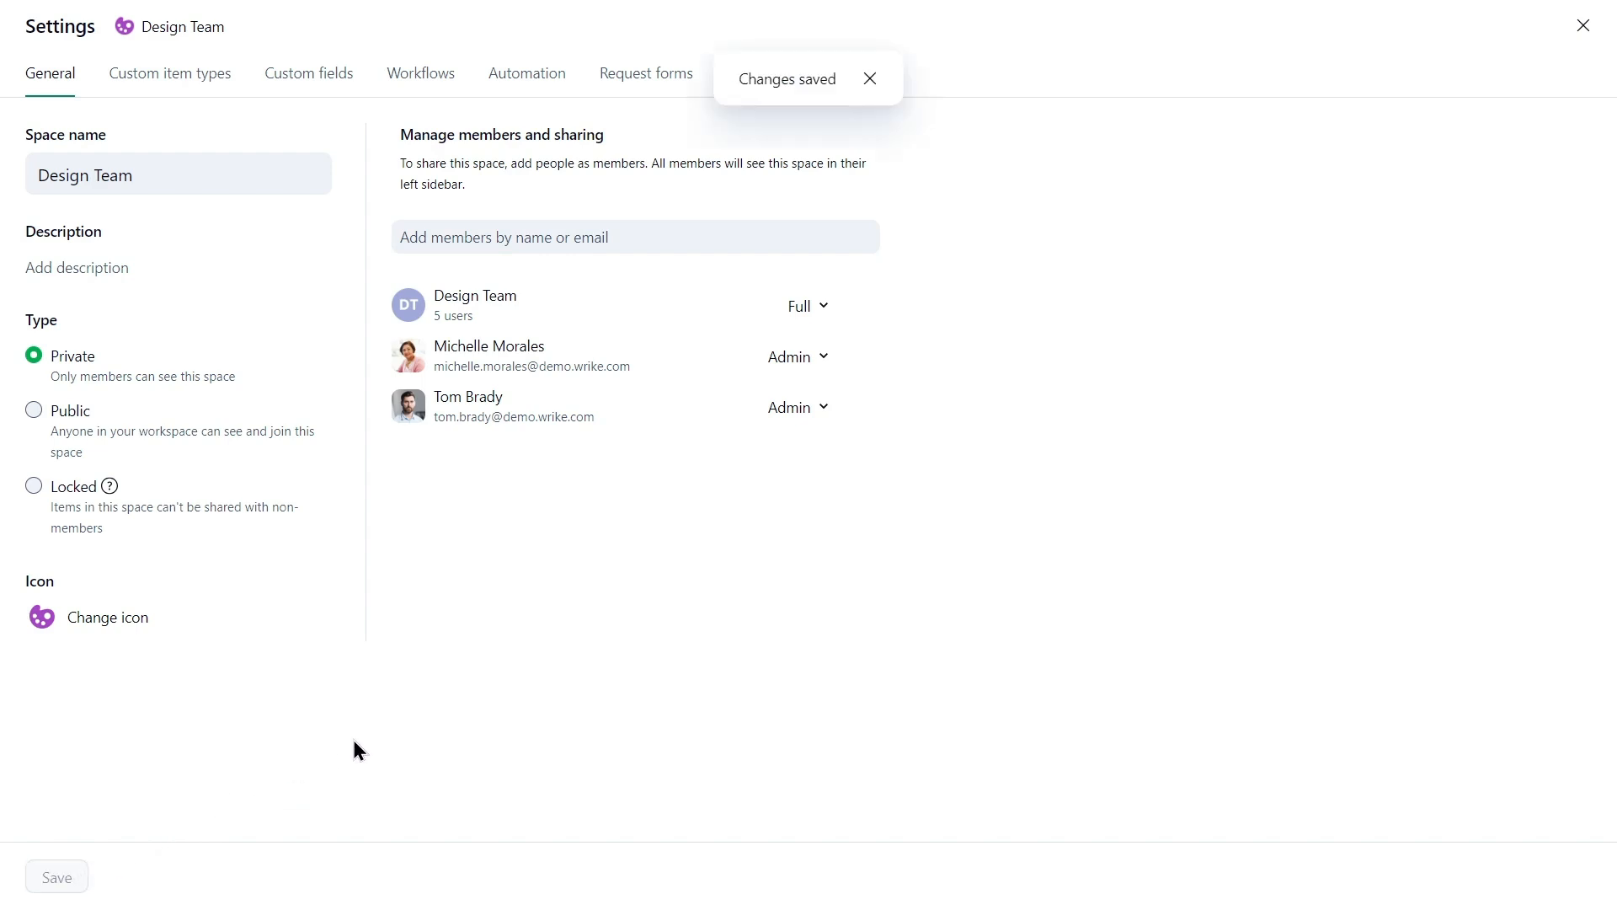
pyautogui.click(1582, 28)
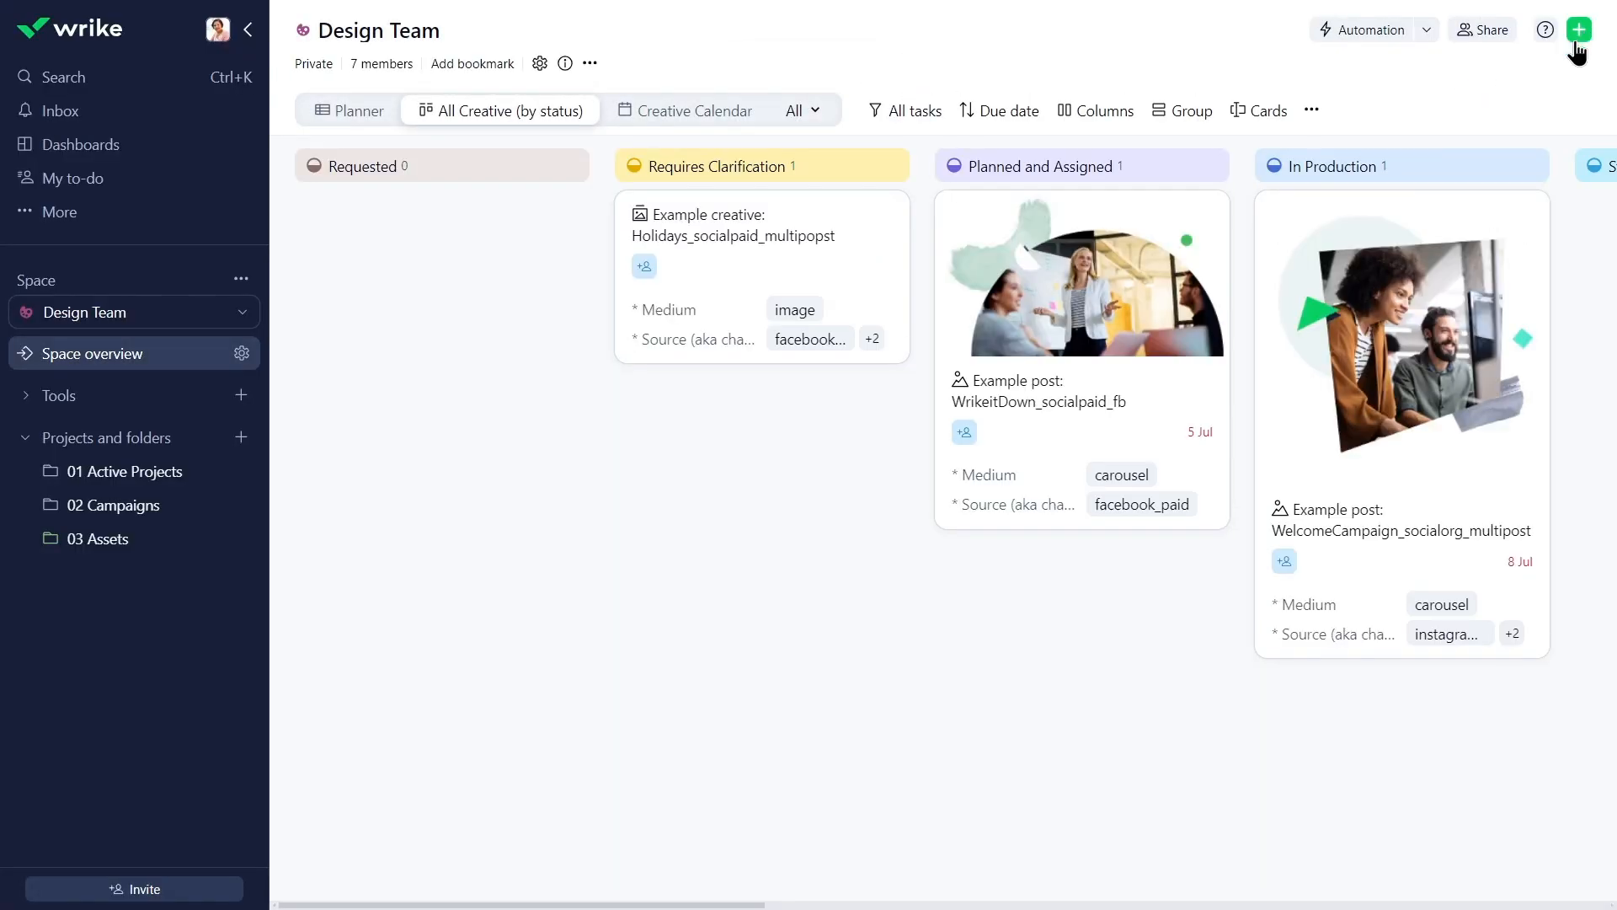
# Send an email invitation to a new Regular User placed directly in the Design Team group.
pyautogui.click(210, 892)
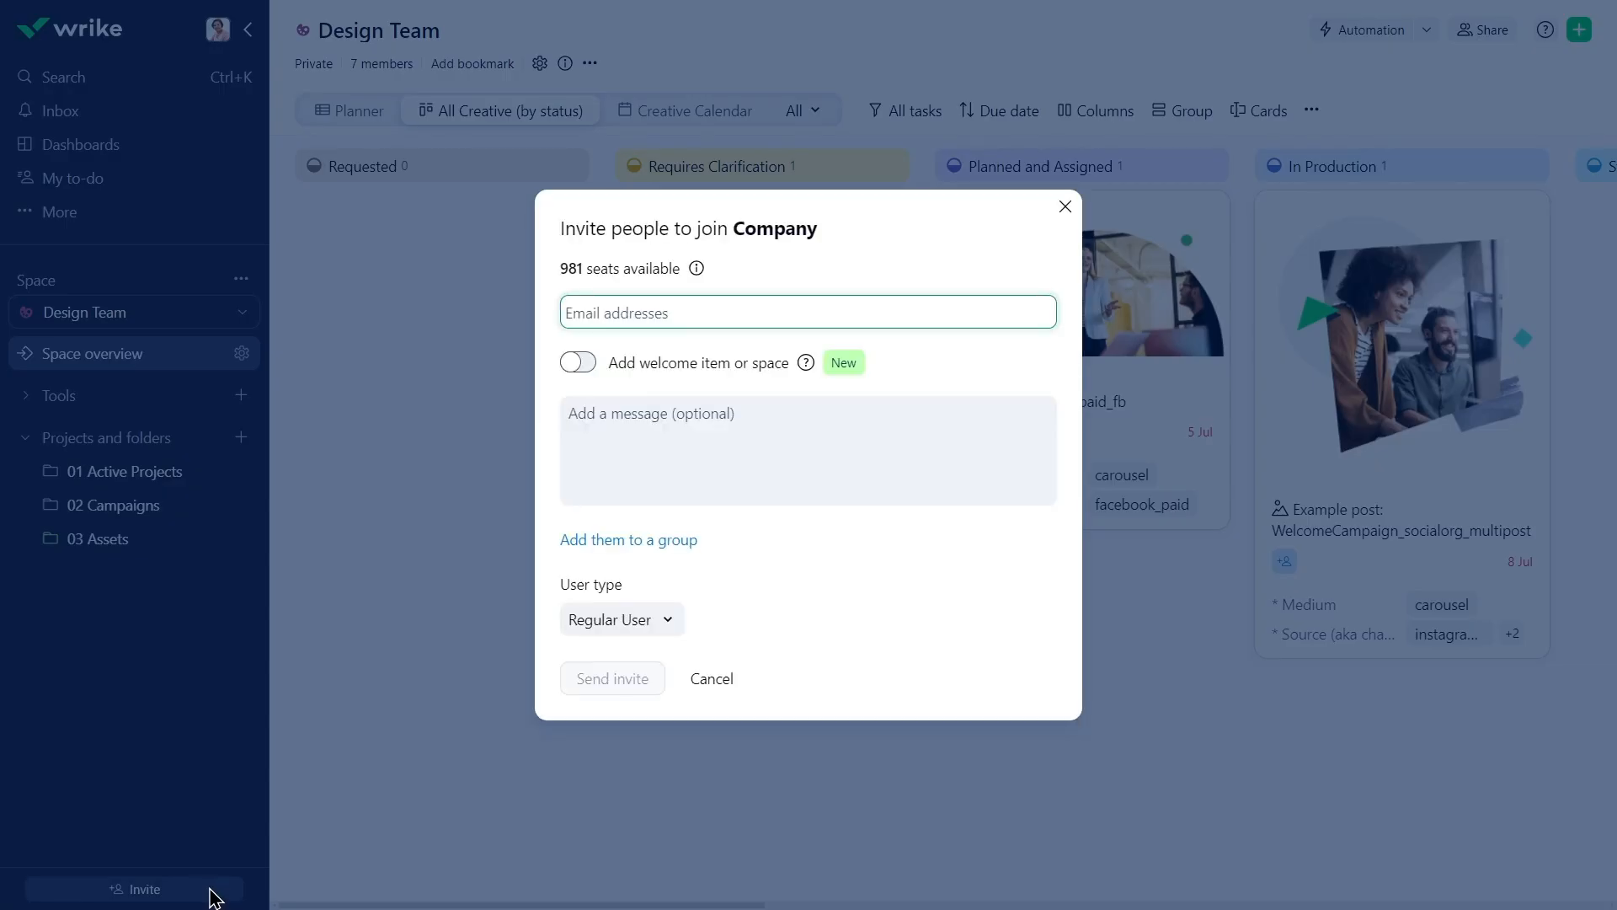
pyautogui.click(629, 540)
pyautogui.click(607, 155)
pyautogui.click(652, 715)
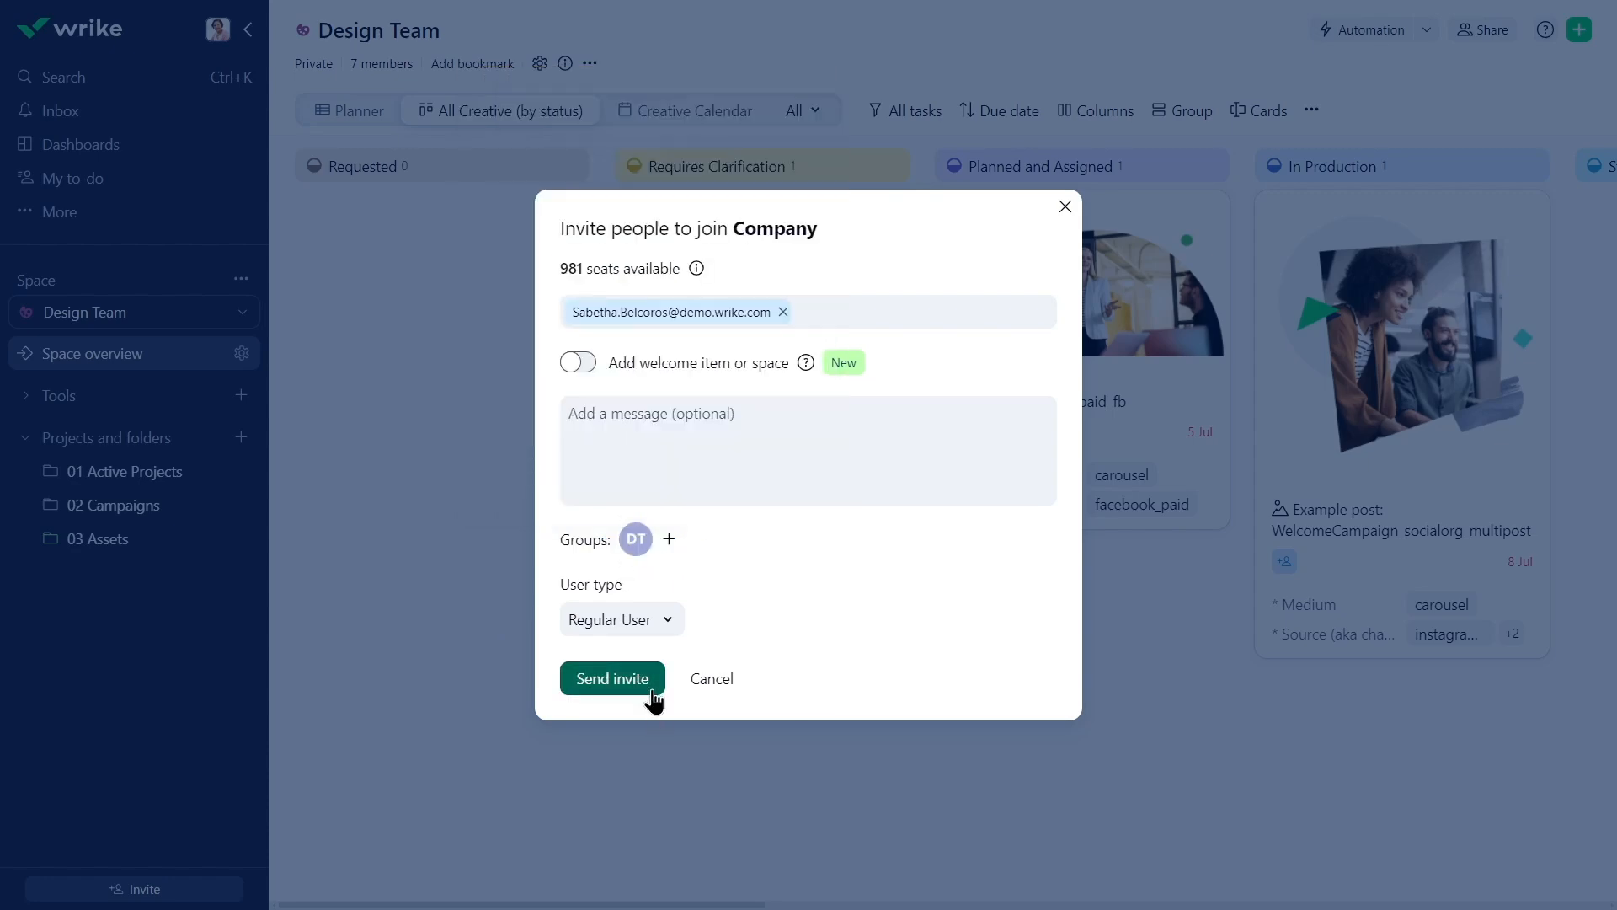
pyautogui.click(652, 698)
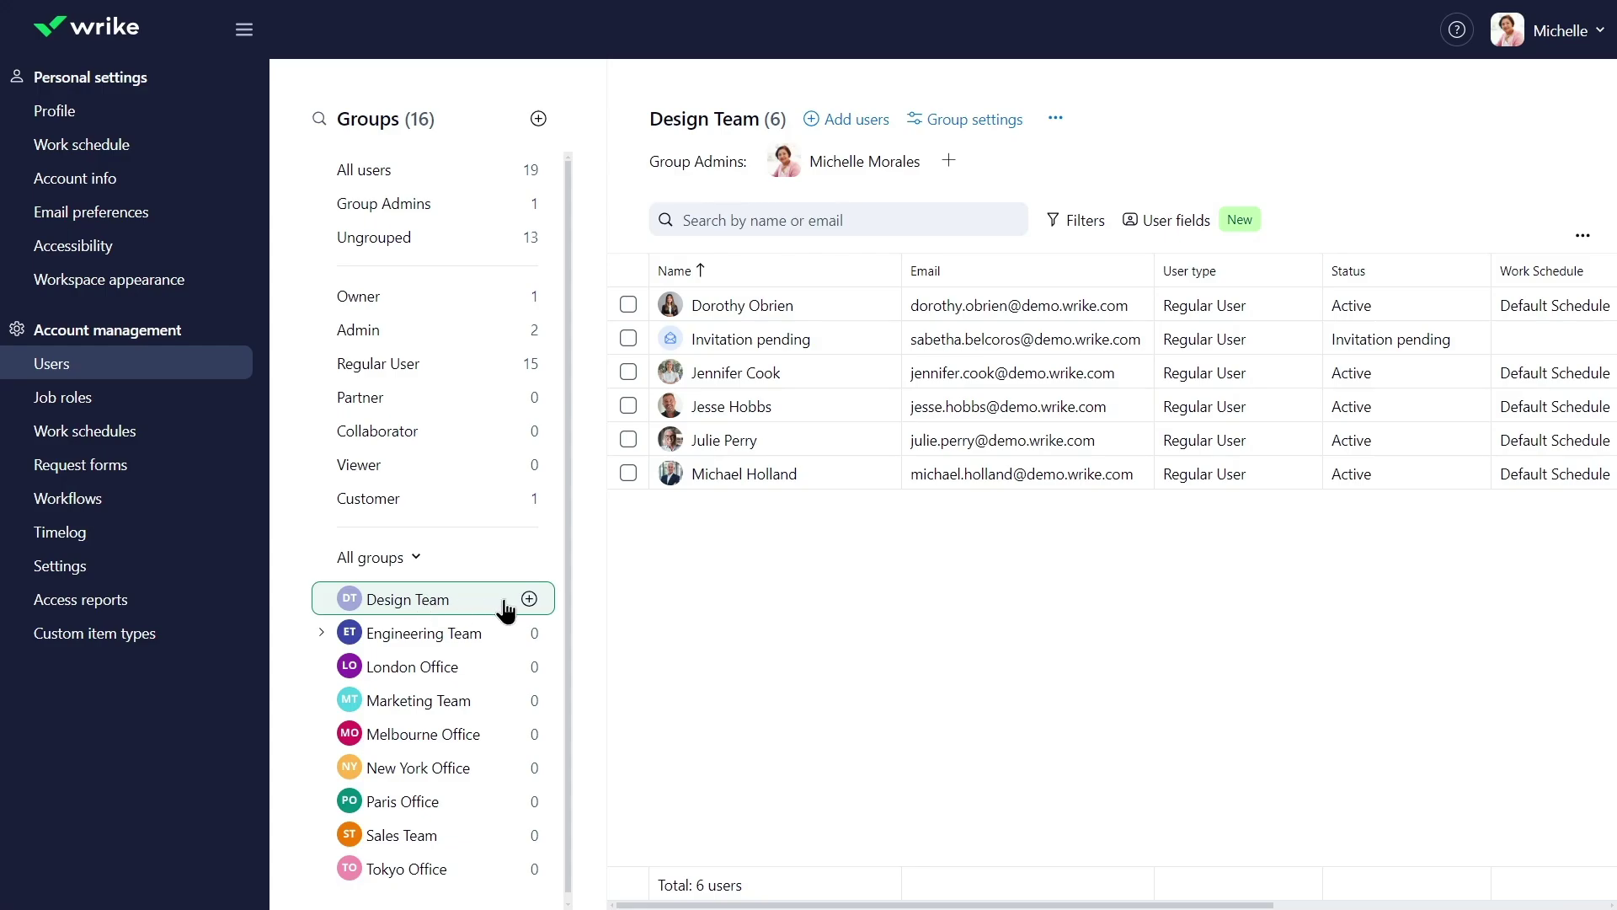
# Create Motion Designers and Graphic Designers subgroups under Design Team.
pyautogui.click(530, 599)
pyautogui.write('Motion Designers')
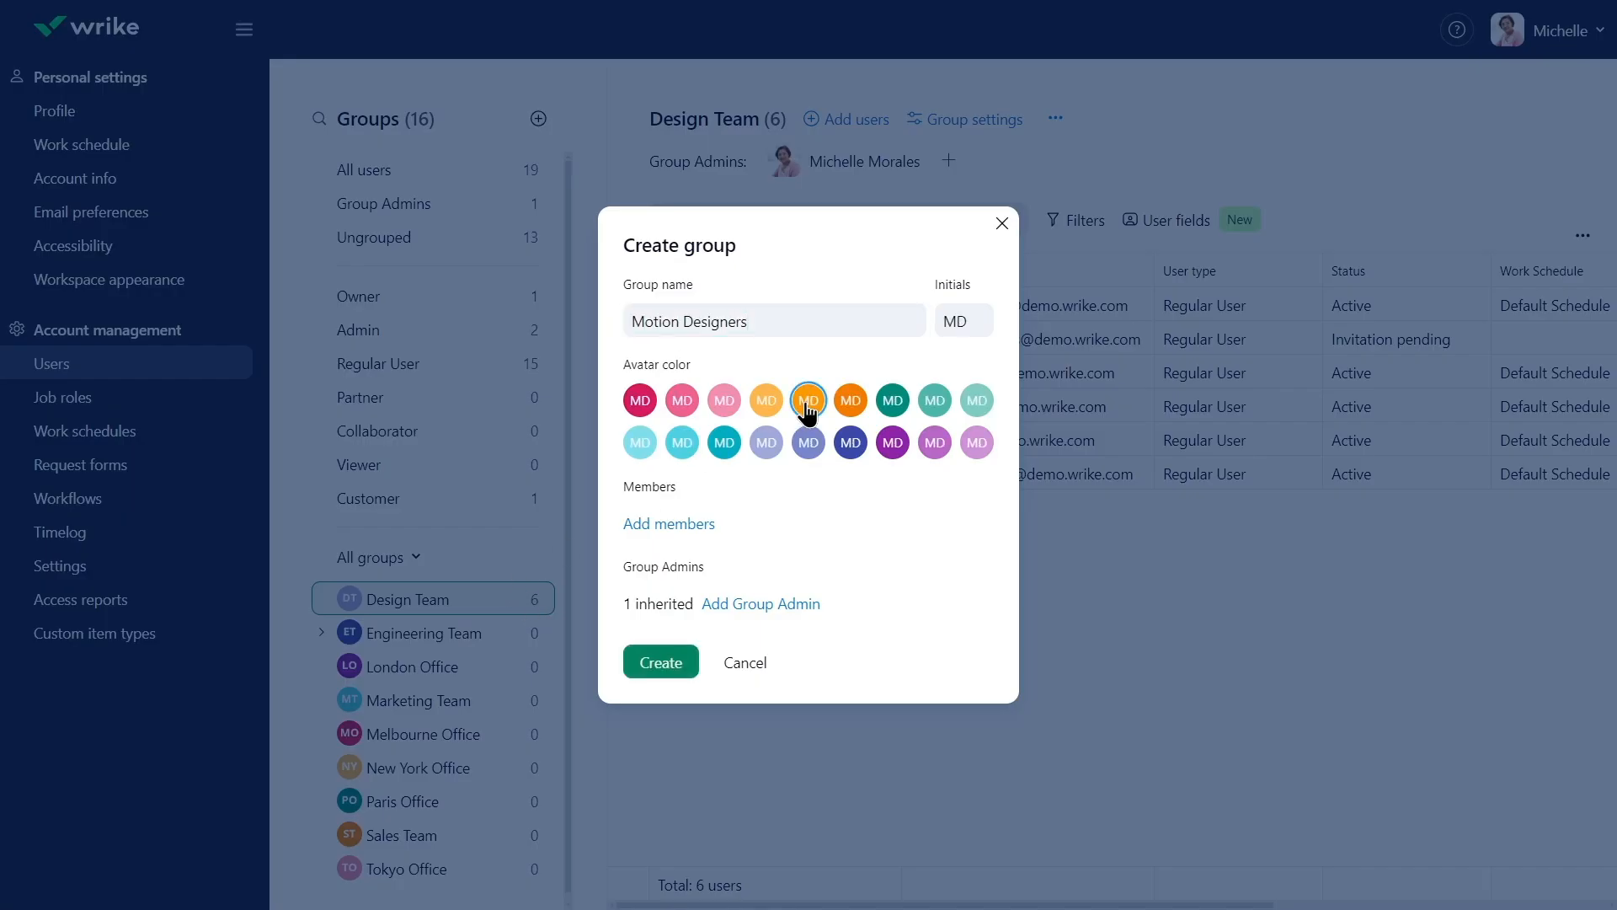
pyautogui.click(662, 663)
pyautogui.write('Graphic D')
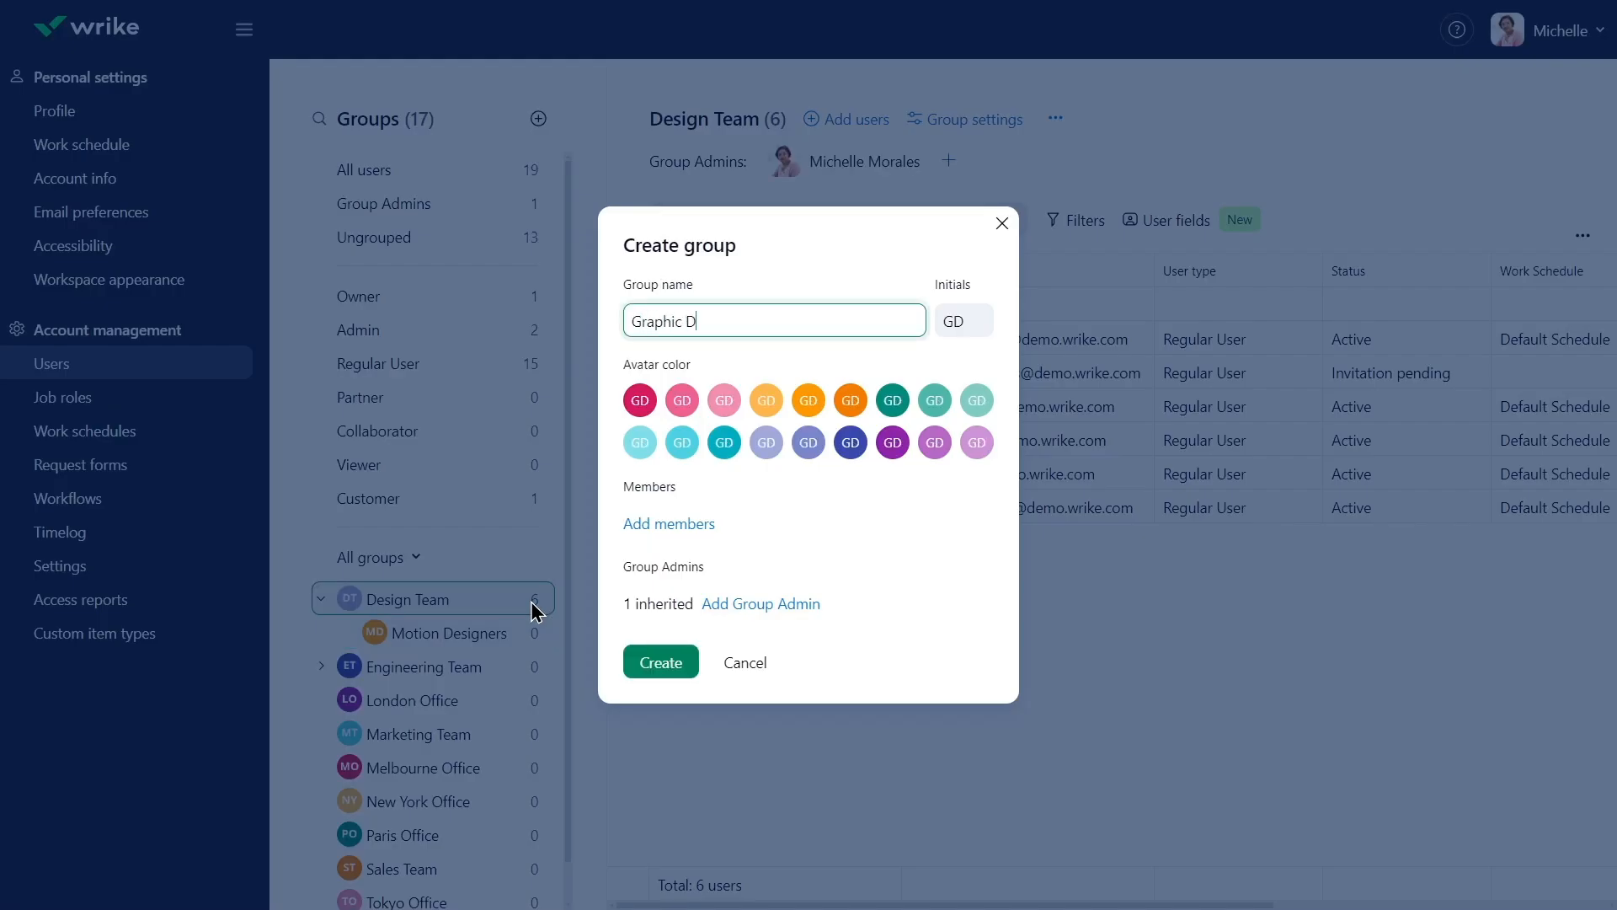
pyautogui.write('esigners')
pyautogui.click(641, 400)
pyautogui.click(661, 663)
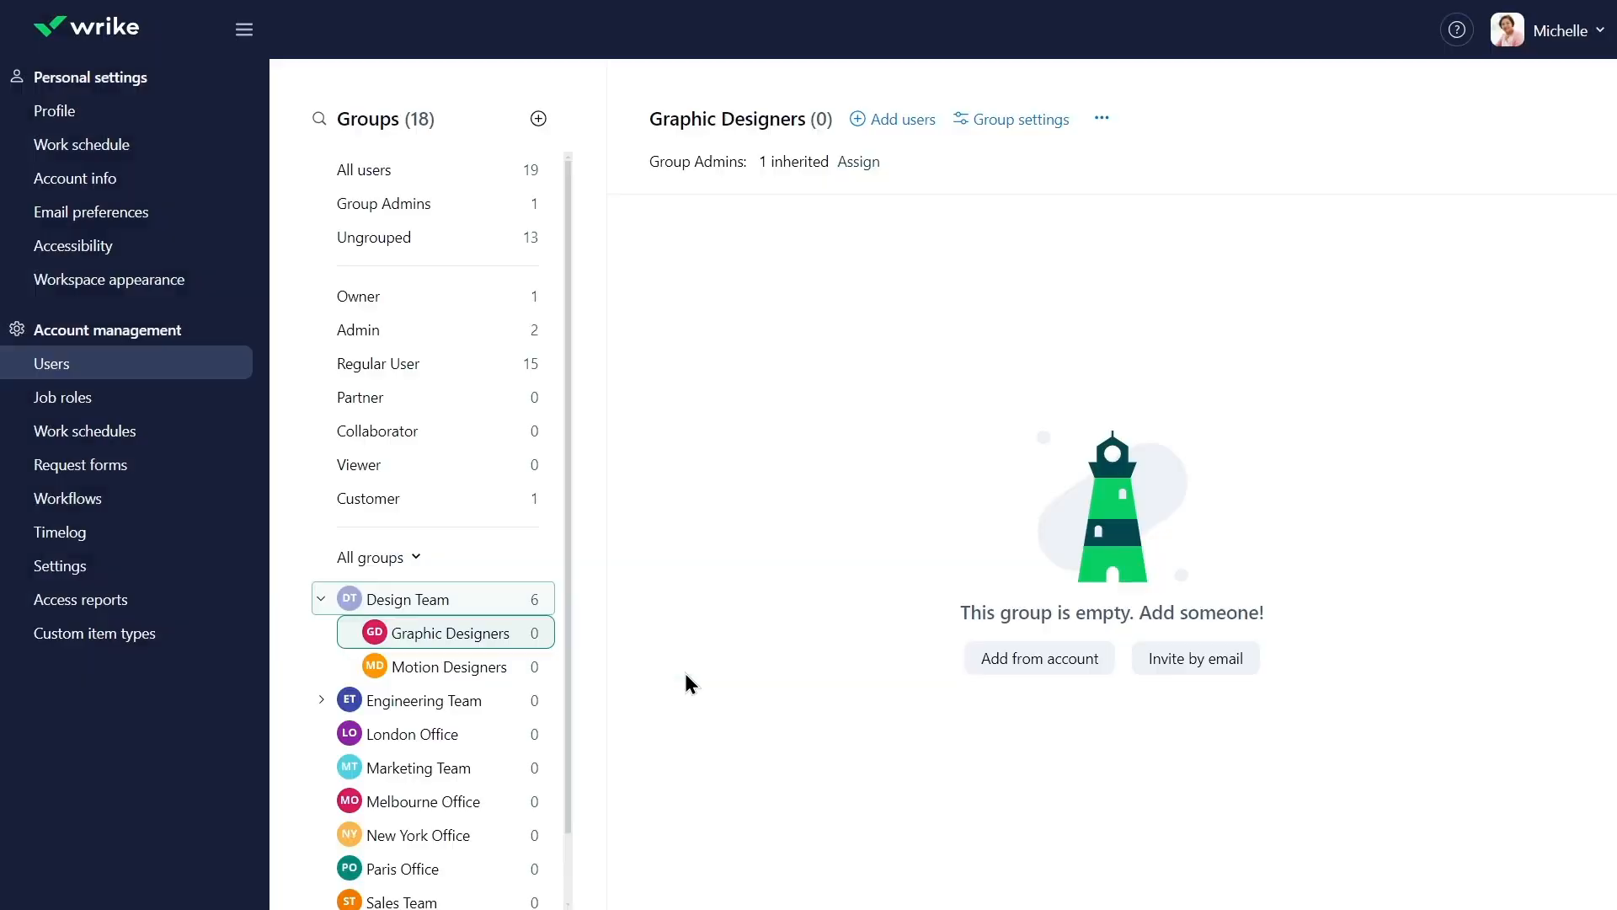
# Move three Design Team members into Motion Designers via Mass Actions.
pyautogui.click(476, 606)
pyautogui.click(628, 372)
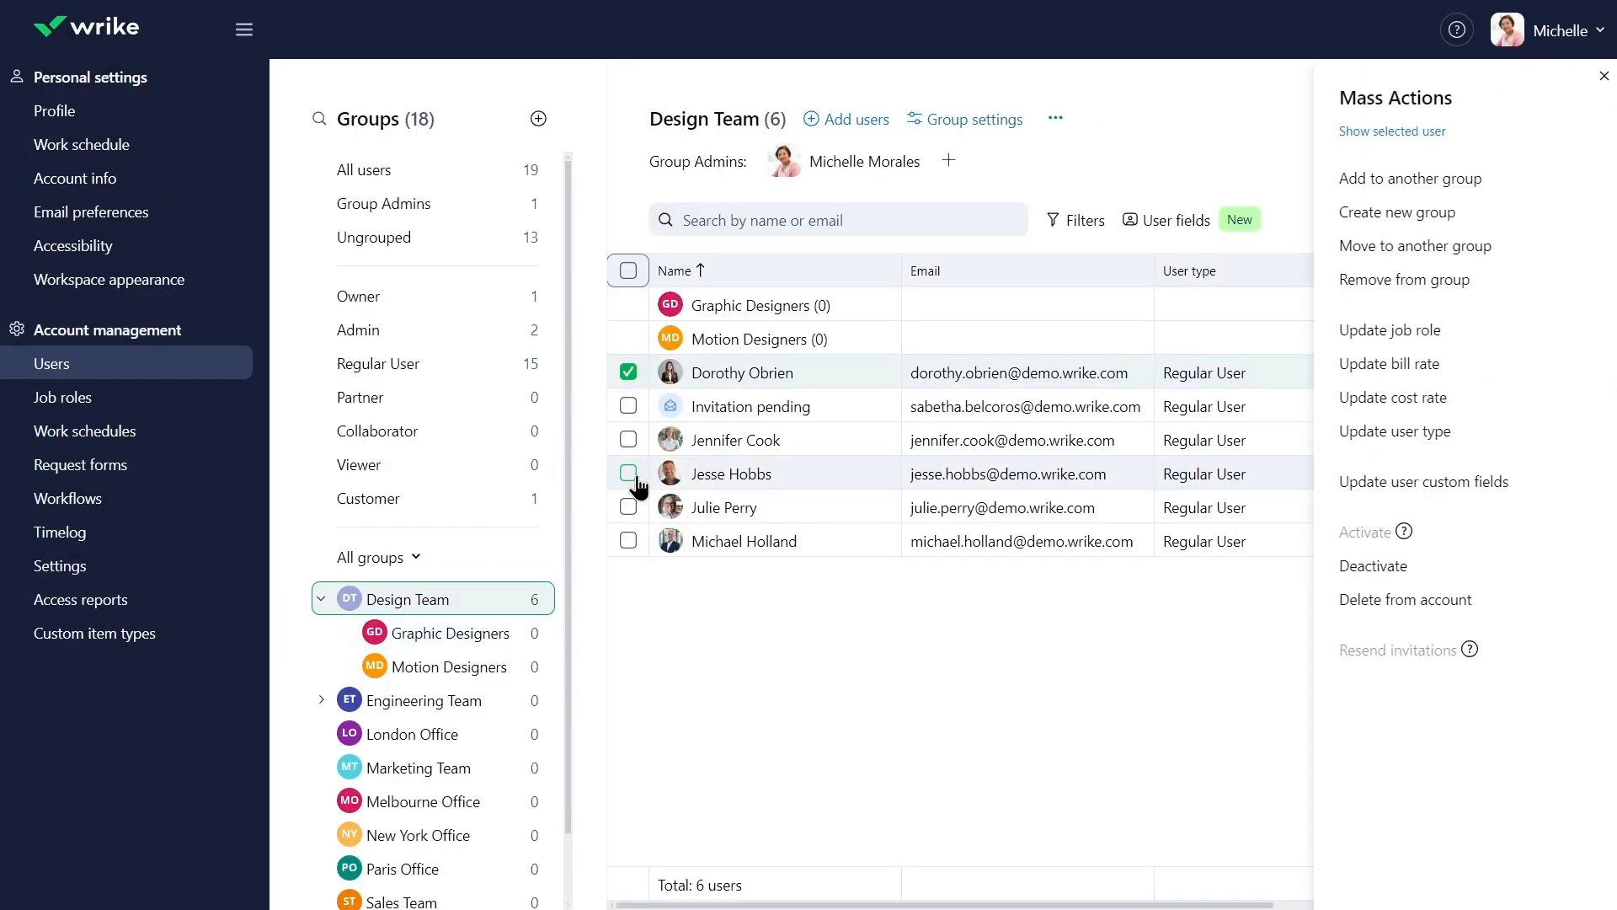
pyautogui.click(629, 473)
pyautogui.click(628, 507)
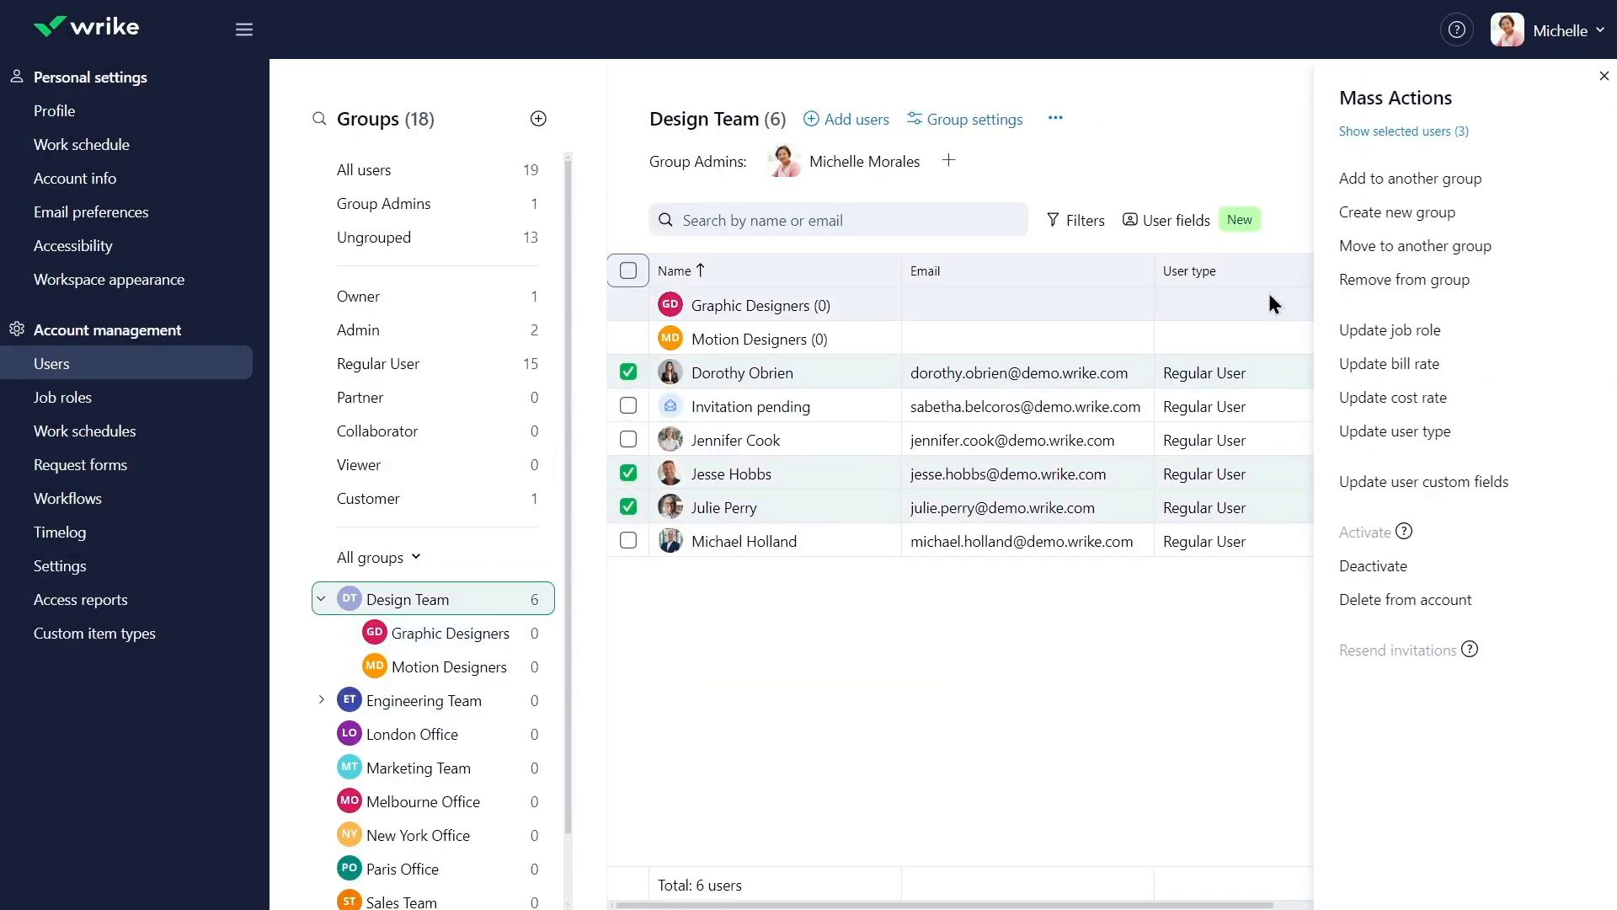
pyautogui.click(1415, 250)
pyautogui.scroll(-3, 1272, 303)
pyautogui.scroll(-1, 1271, 303)
pyautogui.click(1210, 379)
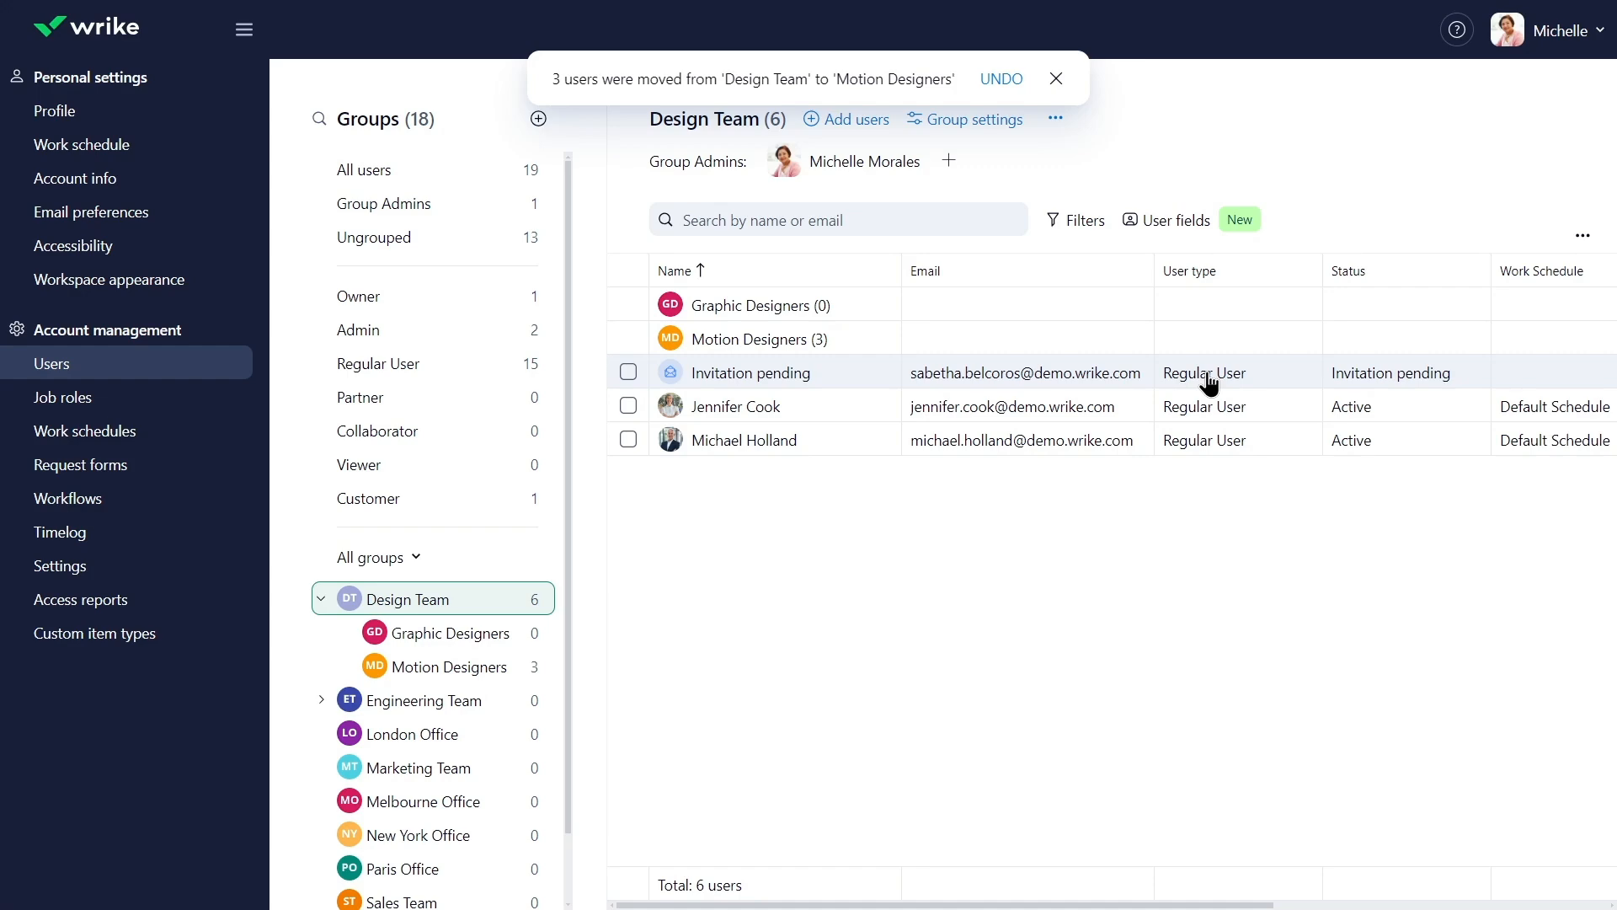
# Expand Engineering Team and its Backend and Frontend subgroups in the Groups list.
pyautogui.click(323, 702)
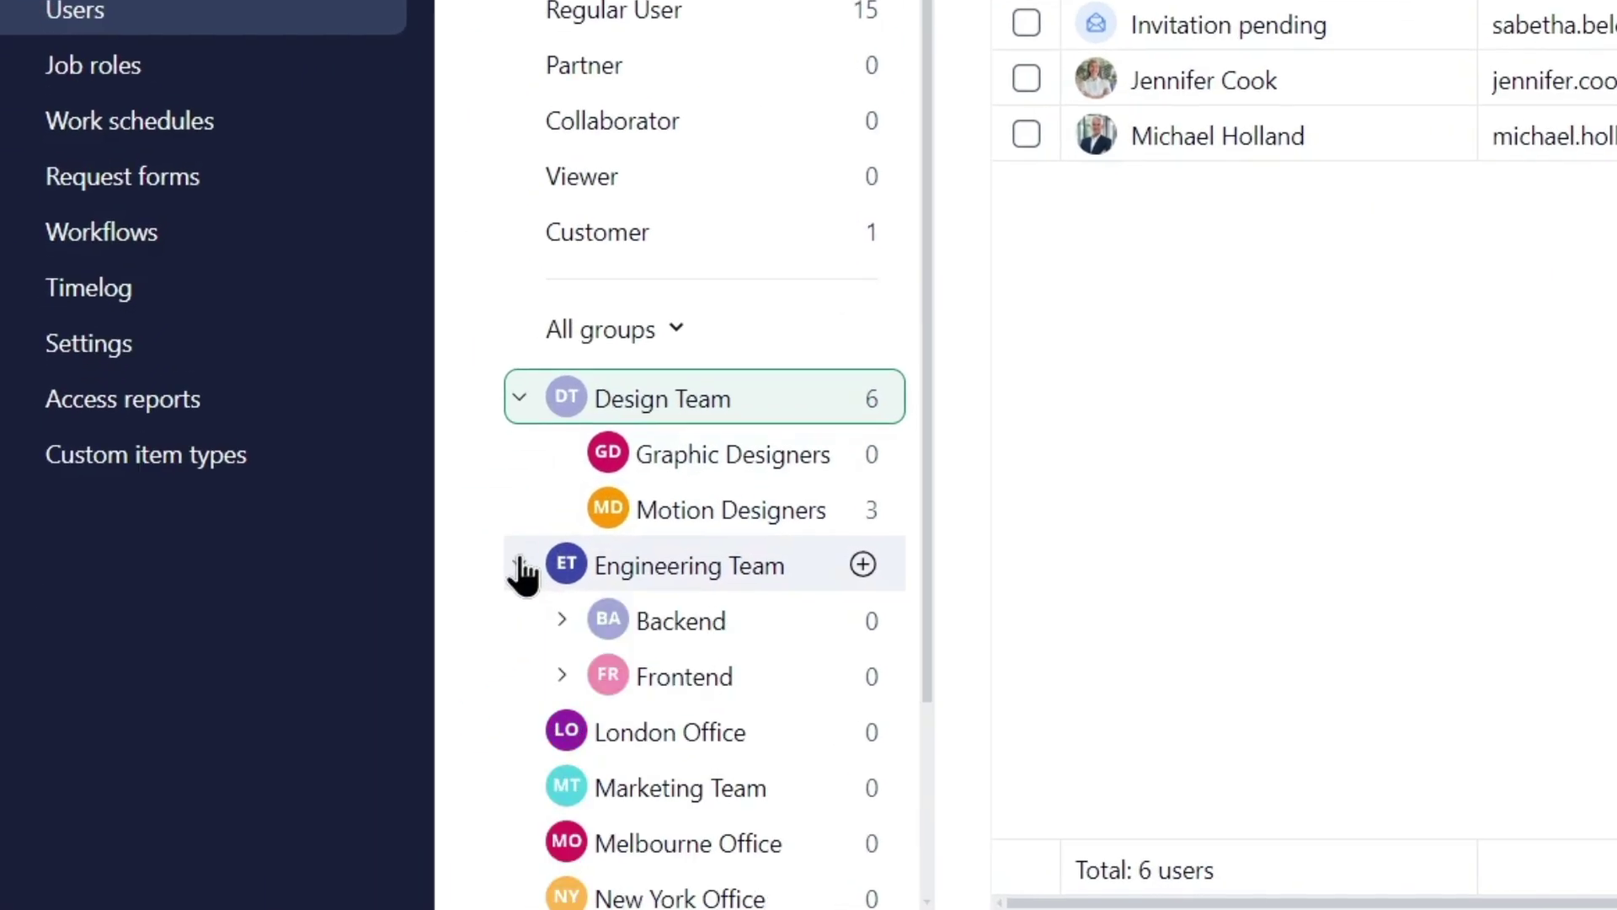
pyautogui.click(562, 620)
pyautogui.click(561, 788)
pyautogui.scroll(-3, 566, 700)
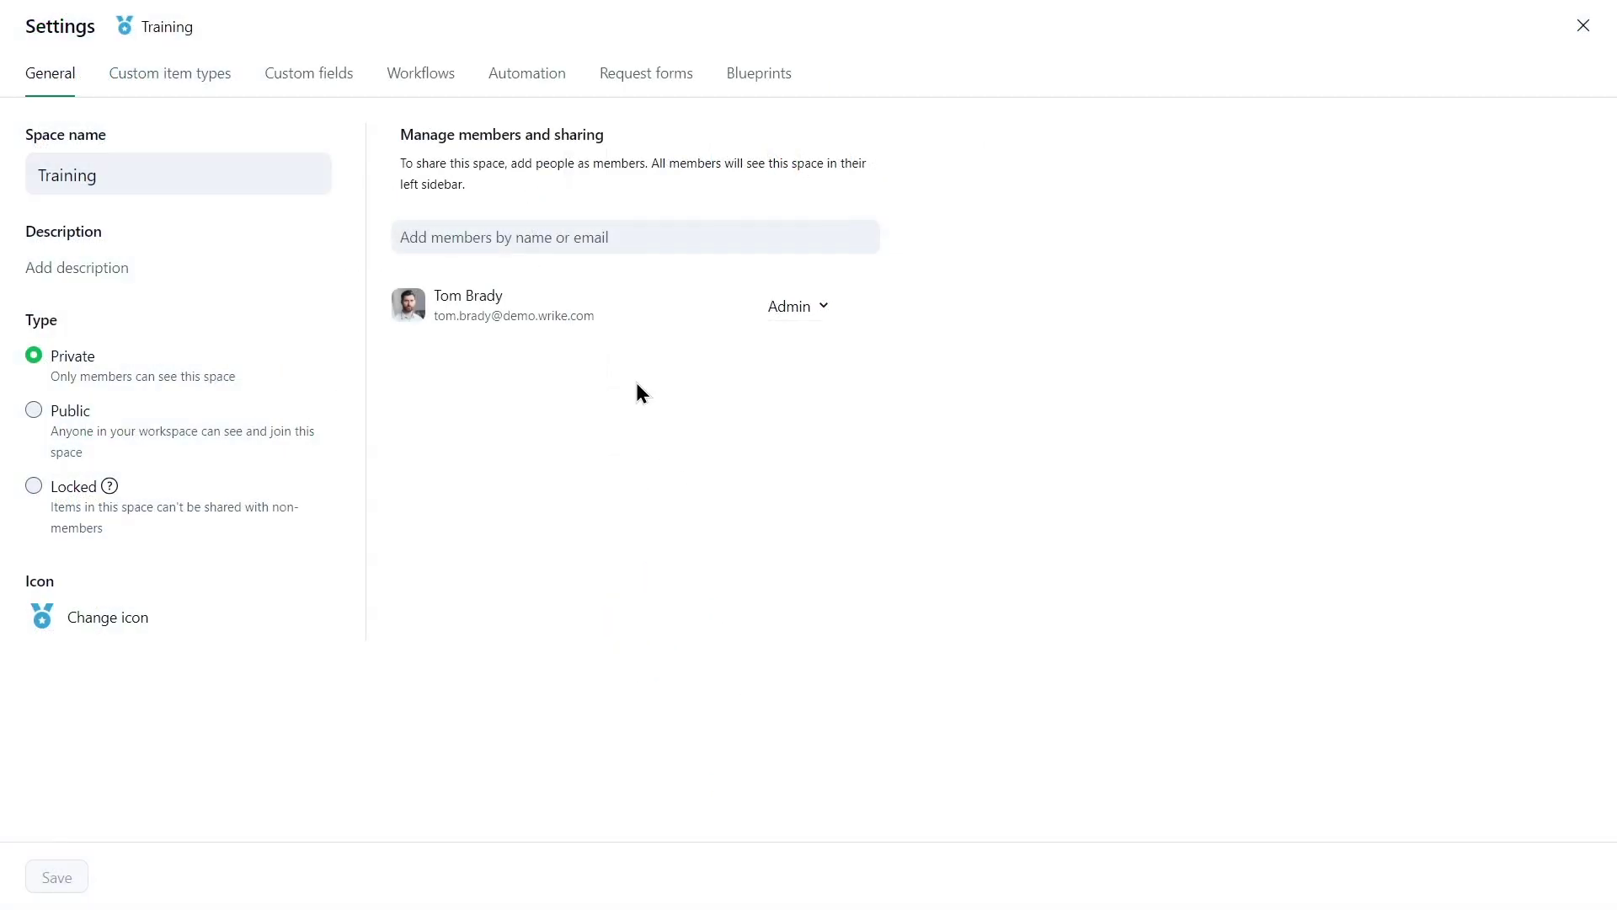
# Add My Team as a member of the Training space and save.
pyautogui.click(577, 239)
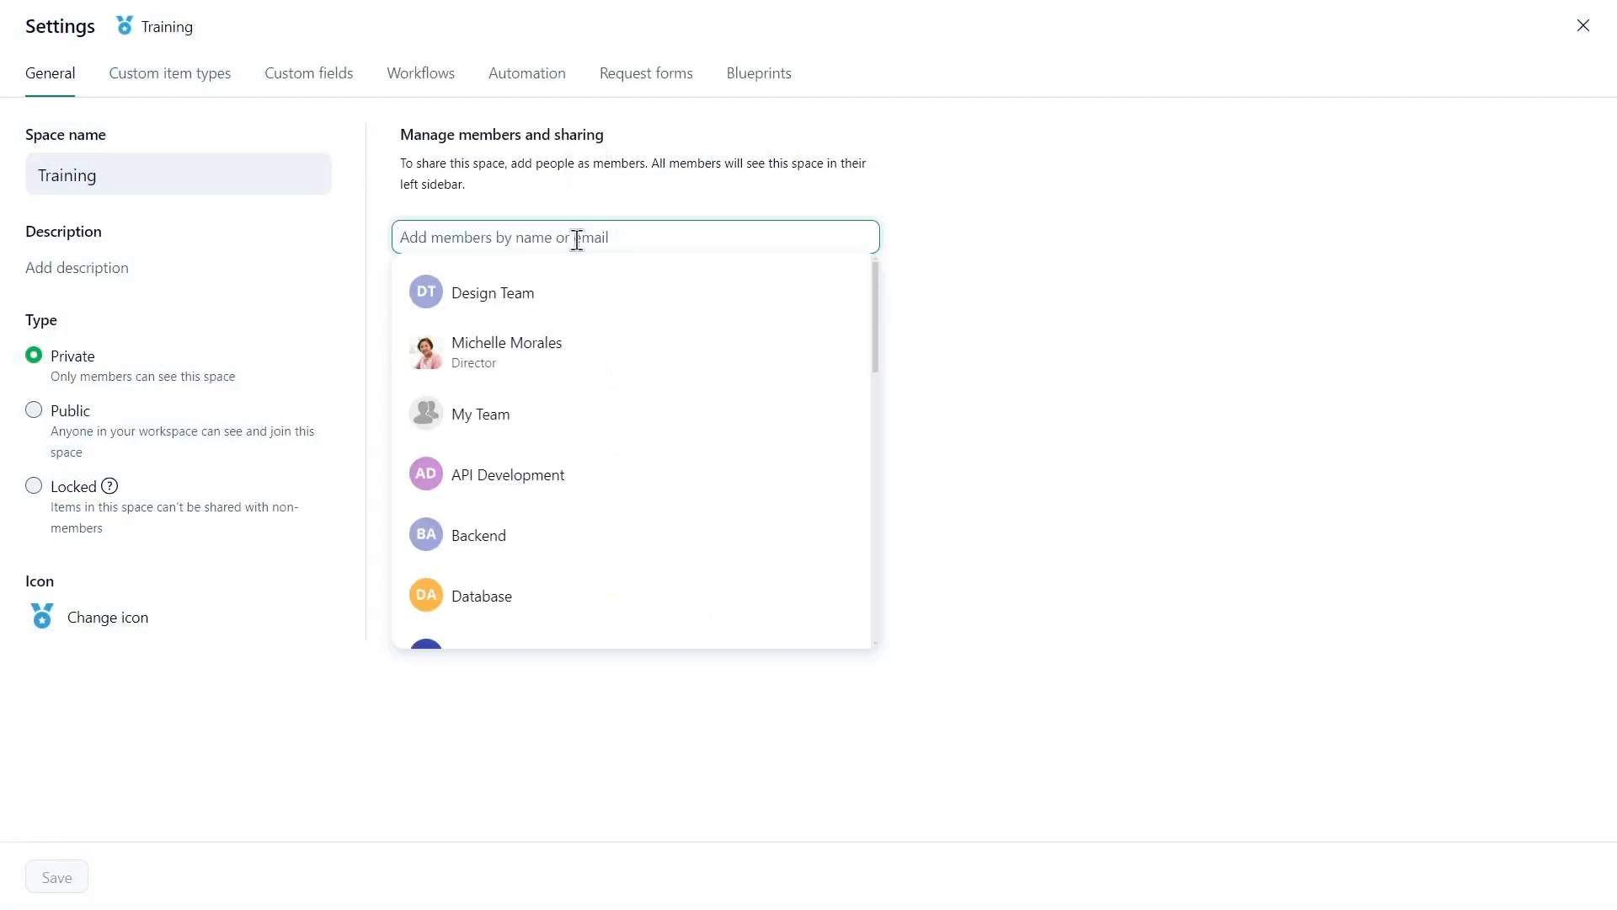
pyautogui.click(578, 418)
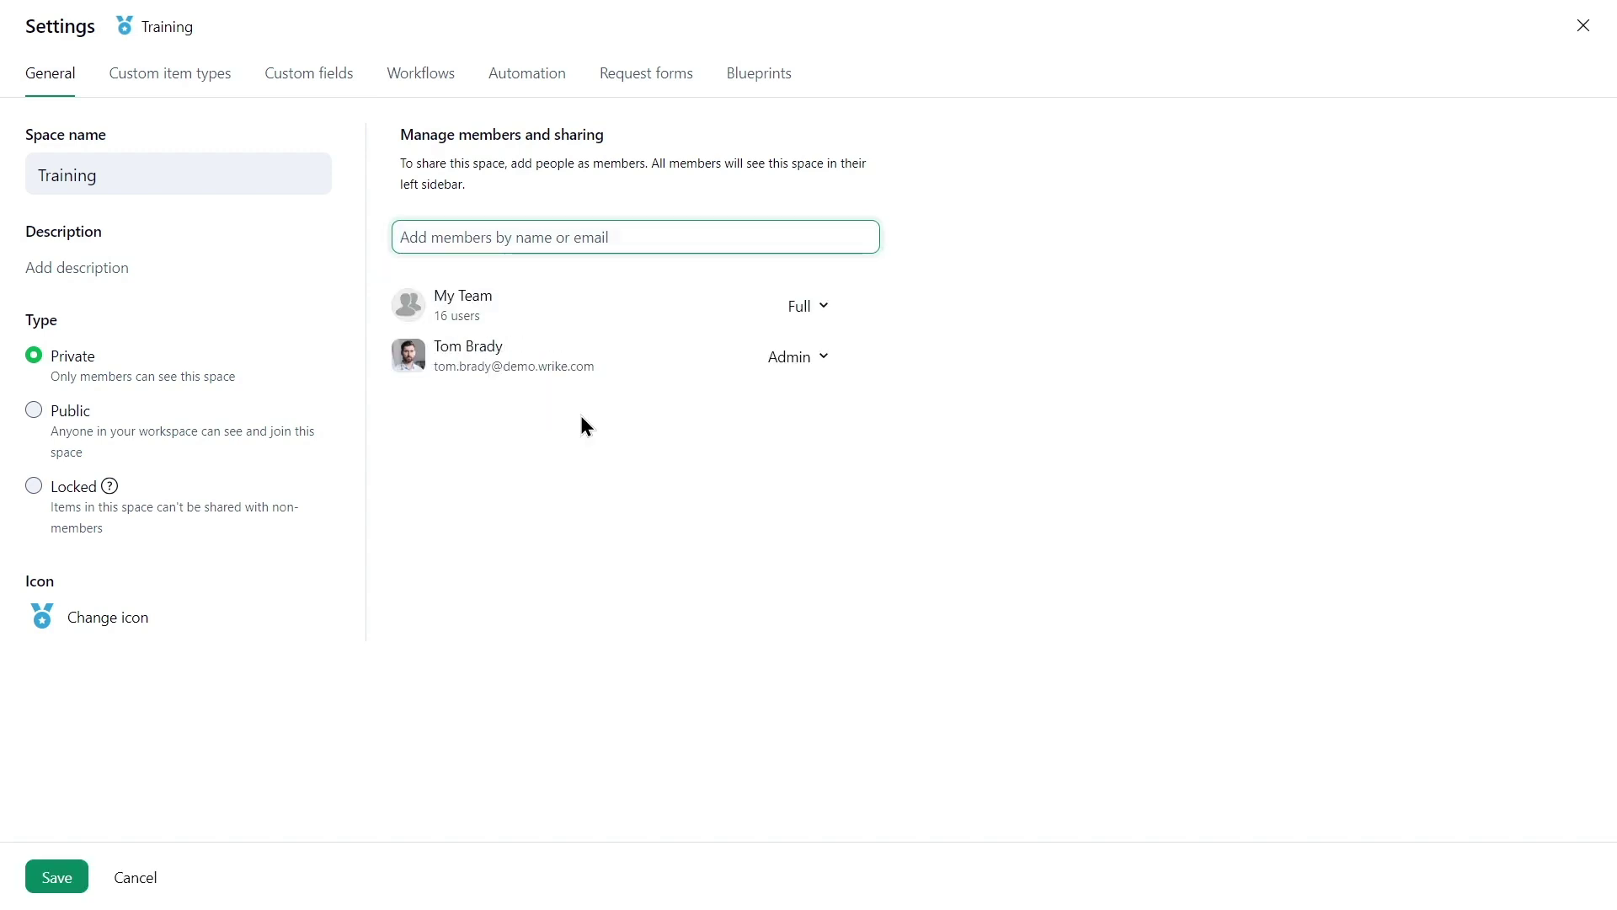
pyautogui.click(83, 885)
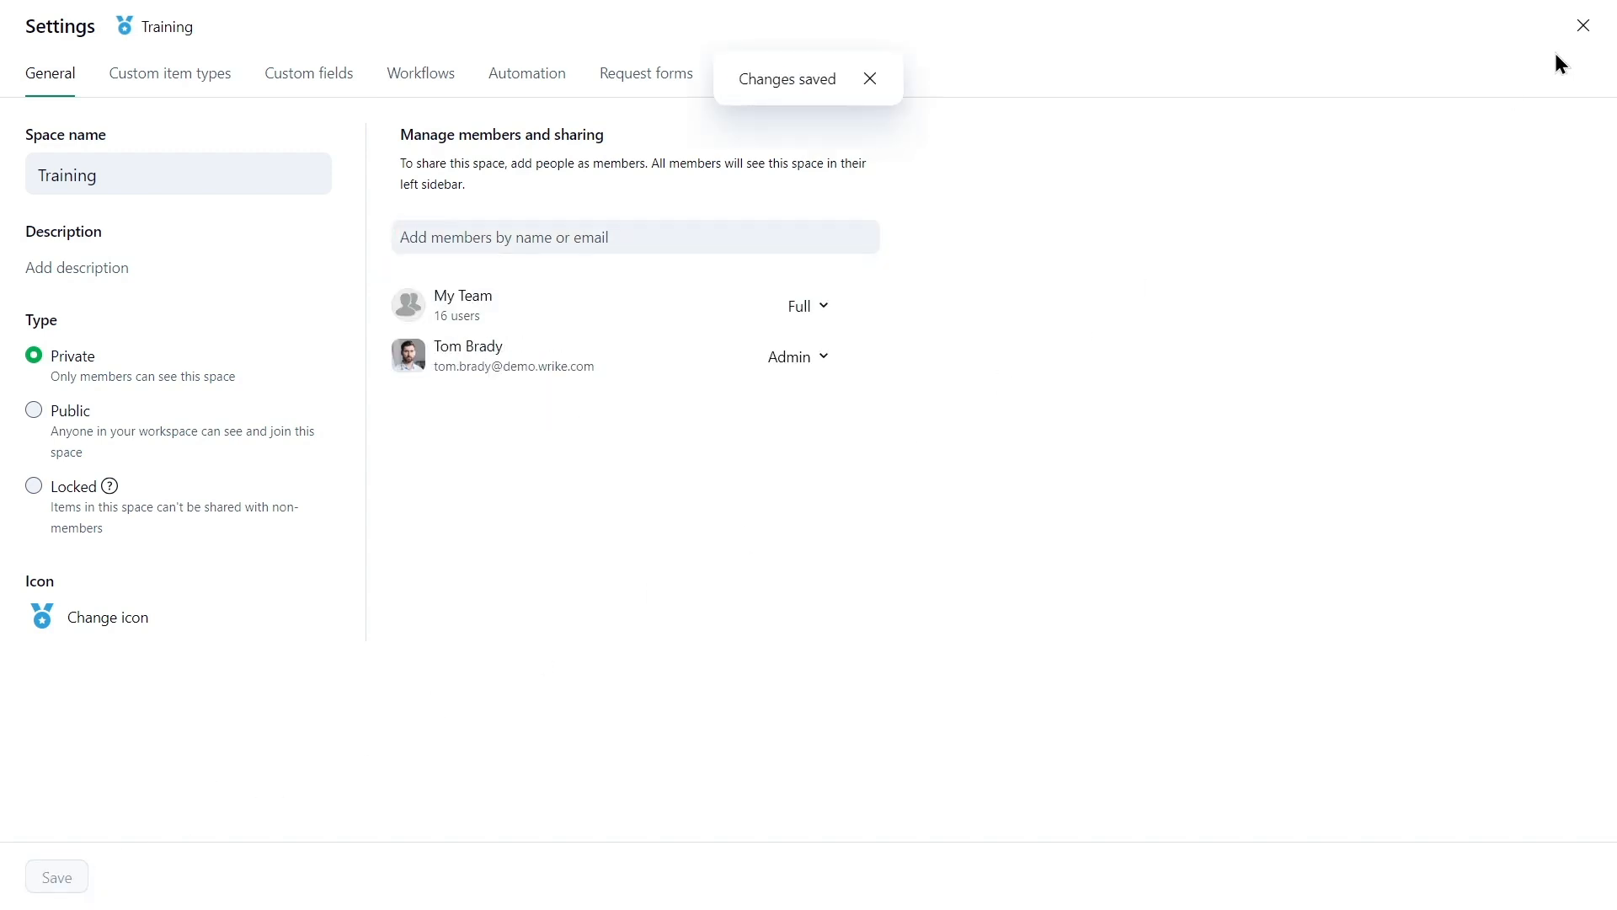
pyautogui.click(1583, 25)
pyautogui.click(575, 263)
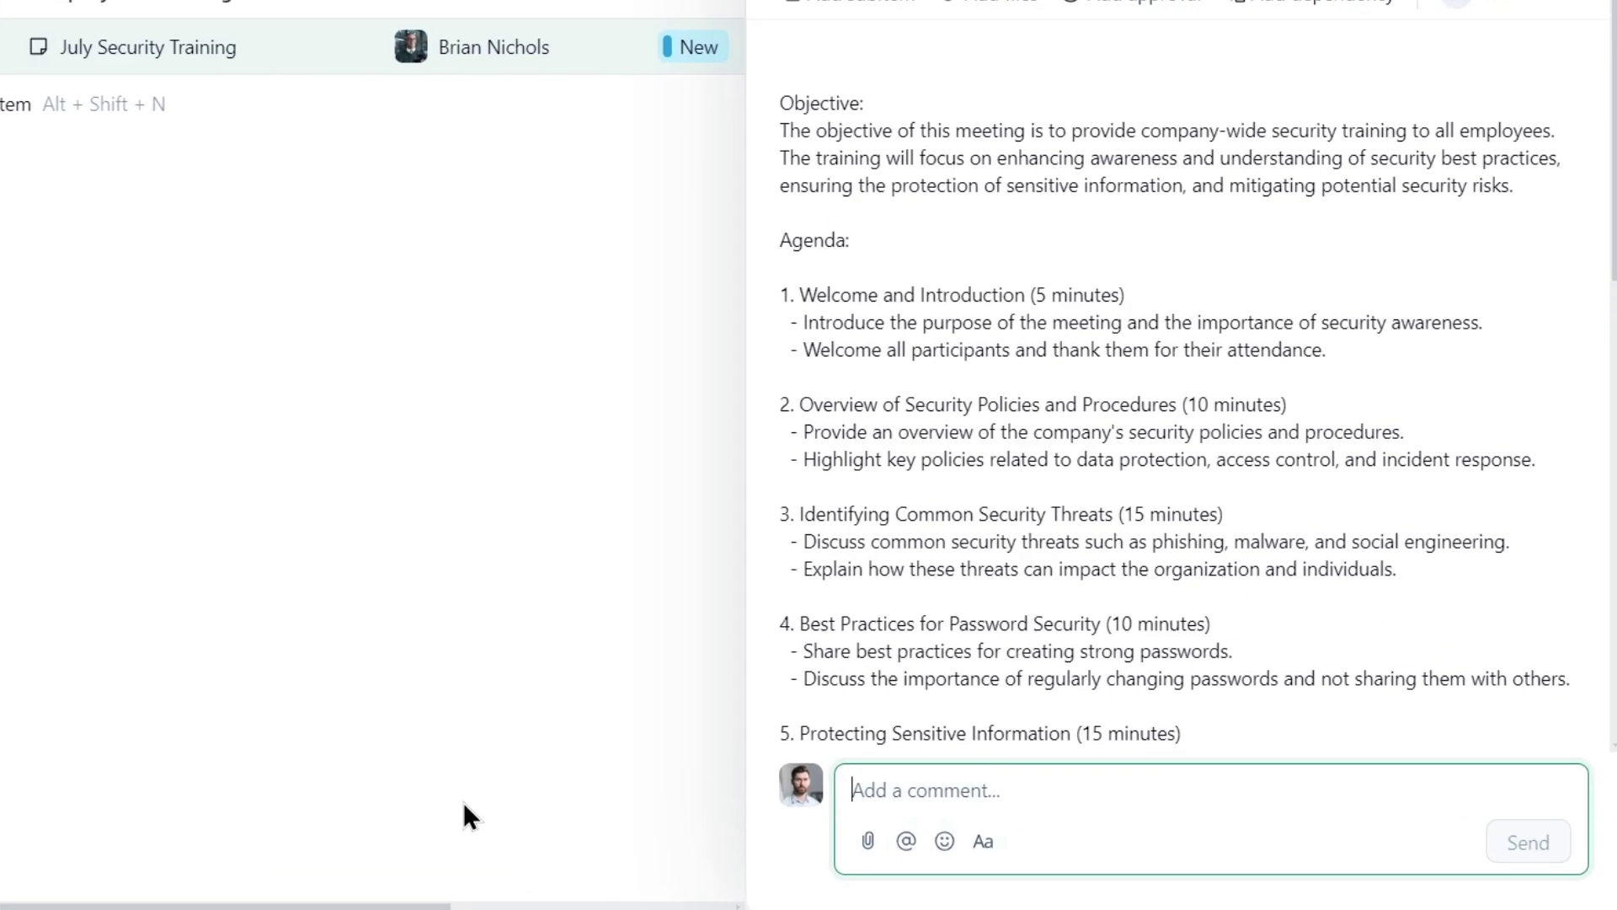
pyautogui.write('Hello @MyT')
pyautogui.press('Return')
pyautogui.write(', please review the agenda for our monthly Security Training session and come prepared with any questions you might have.')
pyautogui.press('Return')
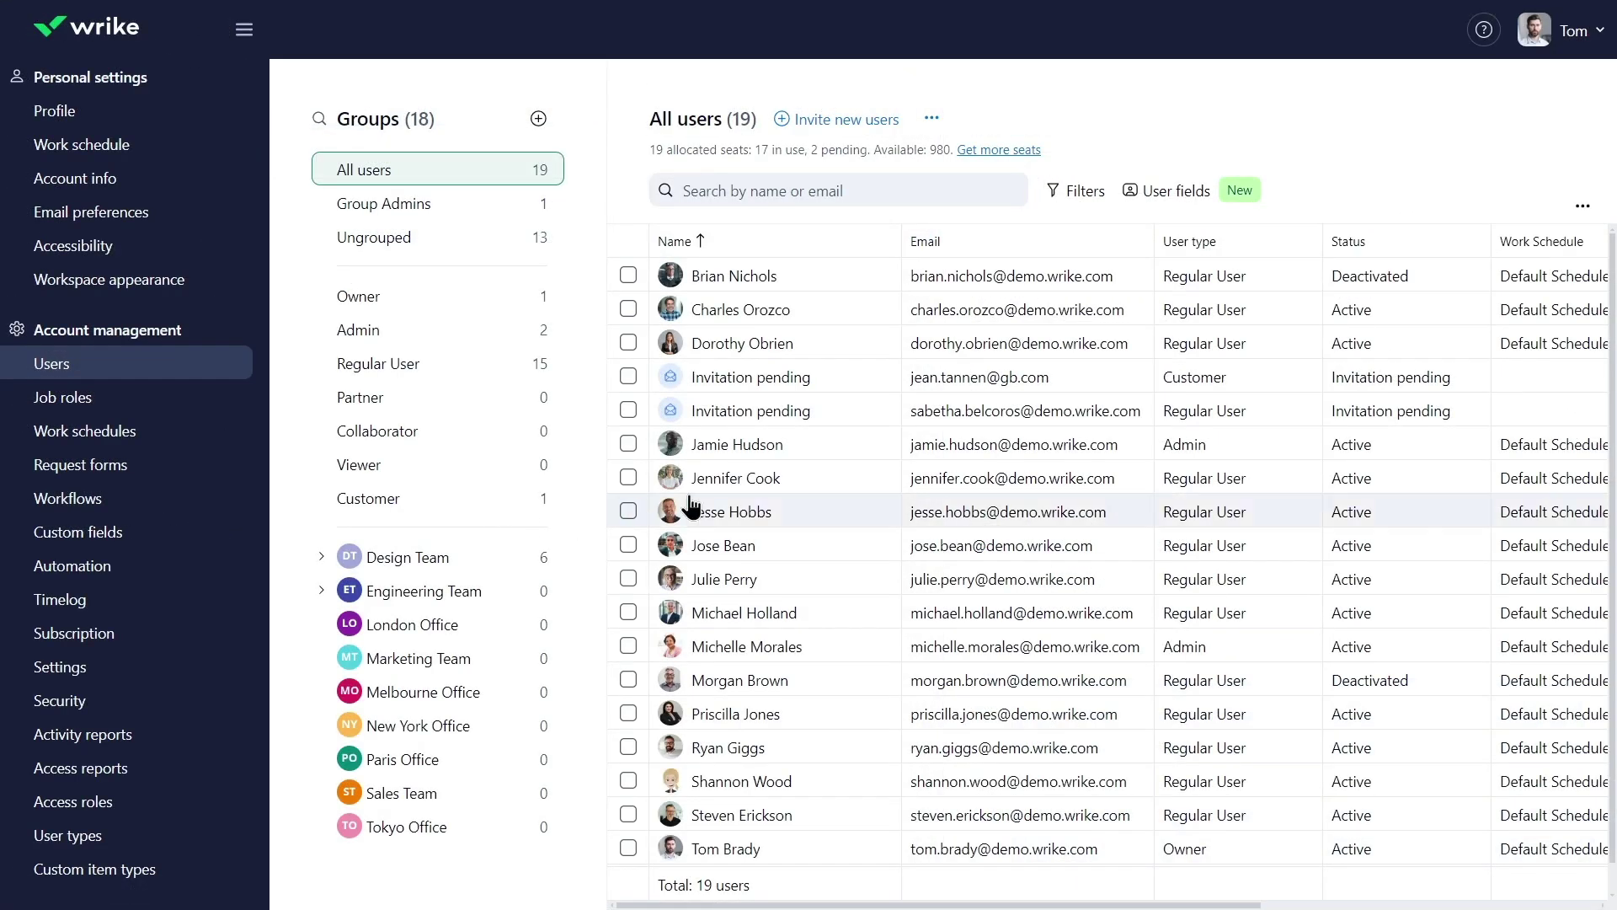
# Open a user's profile, make their settings editable and review the User type choices.
pyautogui.click(682, 512)
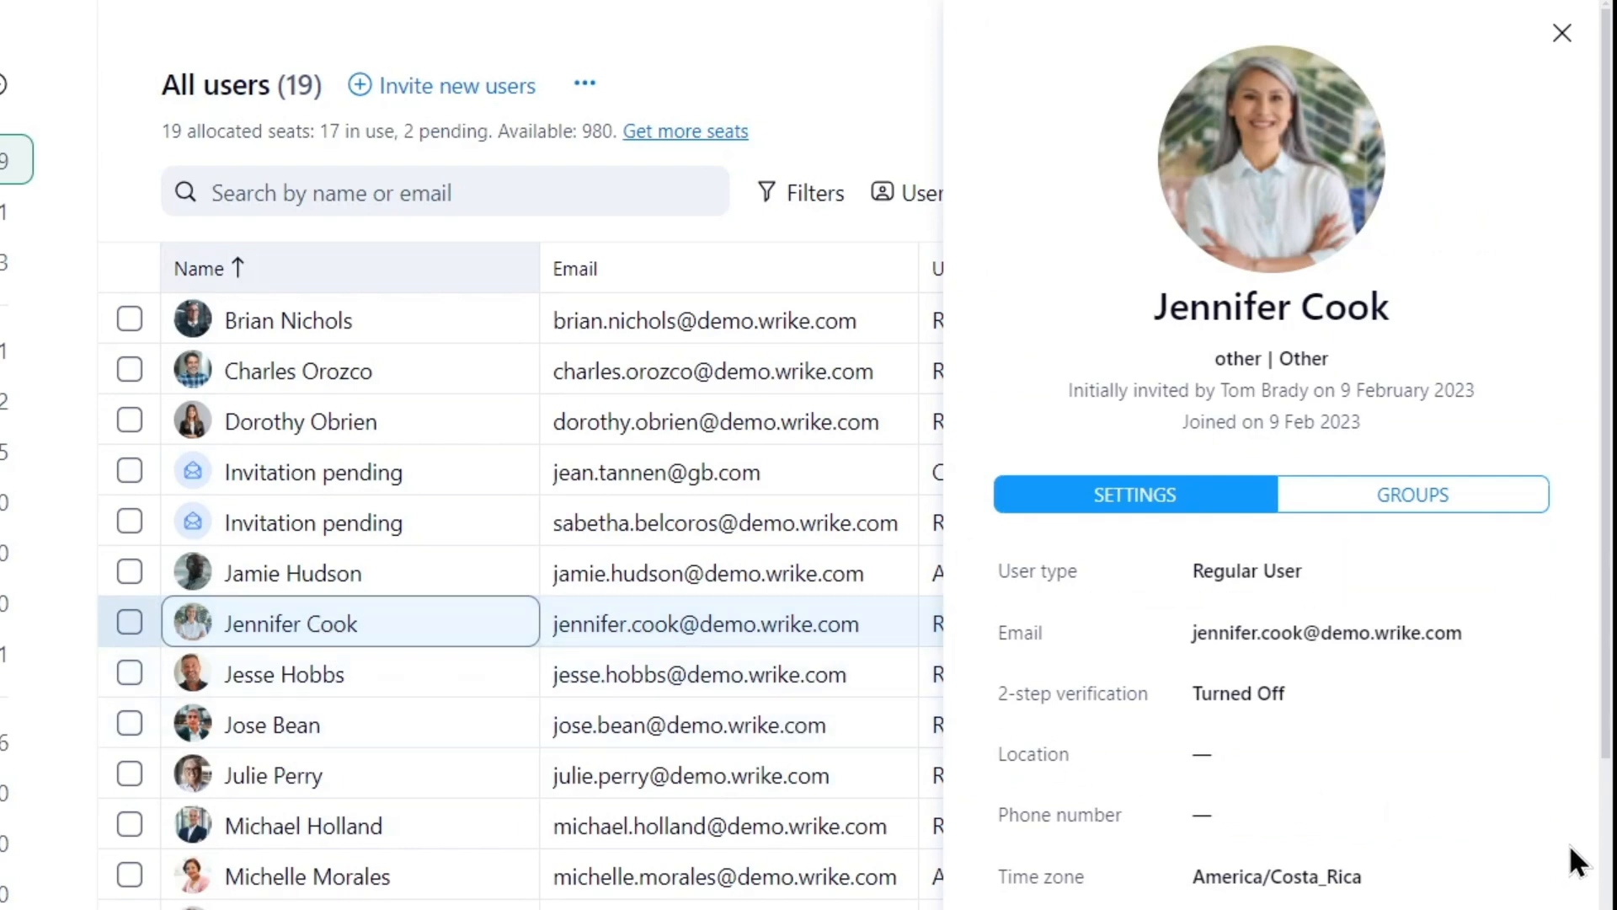
pyautogui.scroll(-3, 1571, 785)
pyautogui.click(1125, 696)
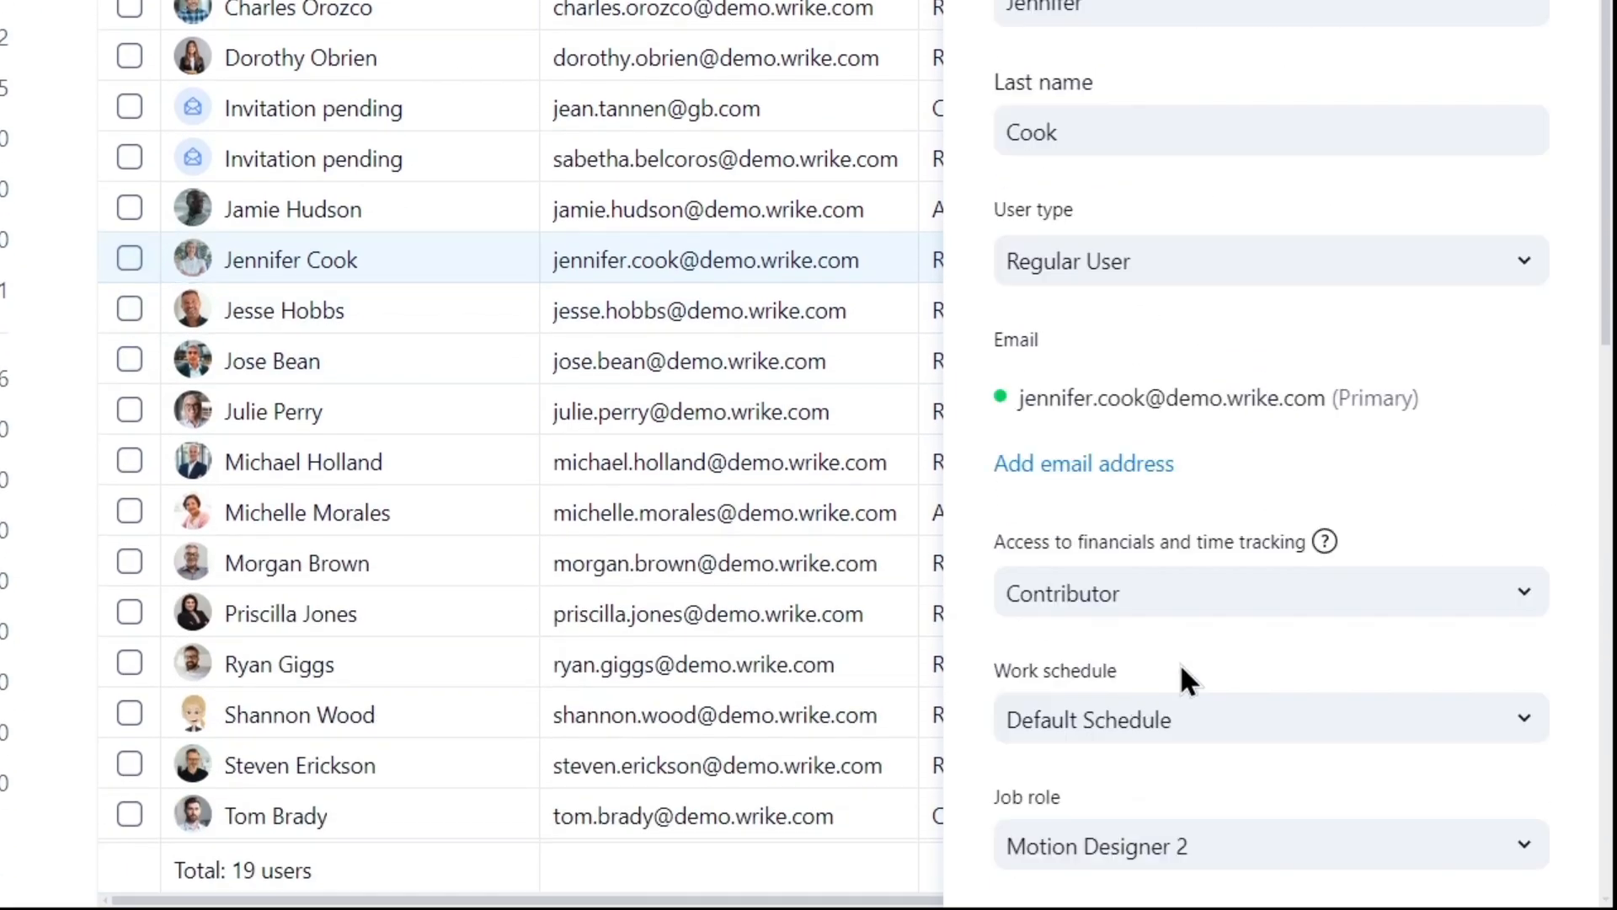
pyautogui.click(1522, 265)
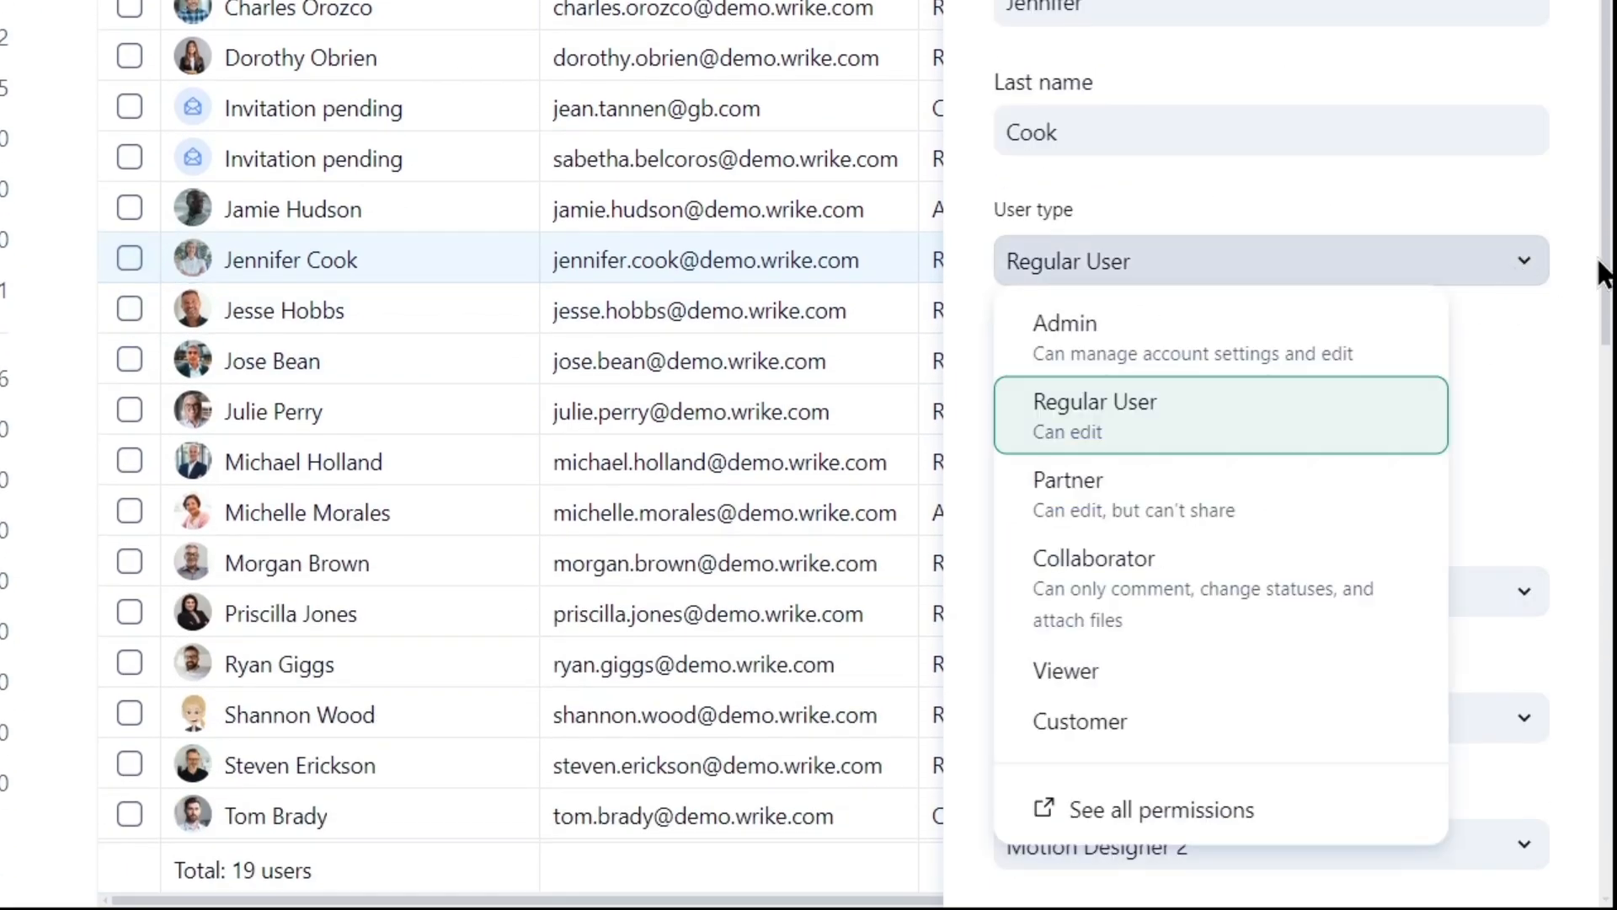
pyautogui.scroll(-5, 1526, 283)
pyautogui.scroll(-2, 1528, 284)
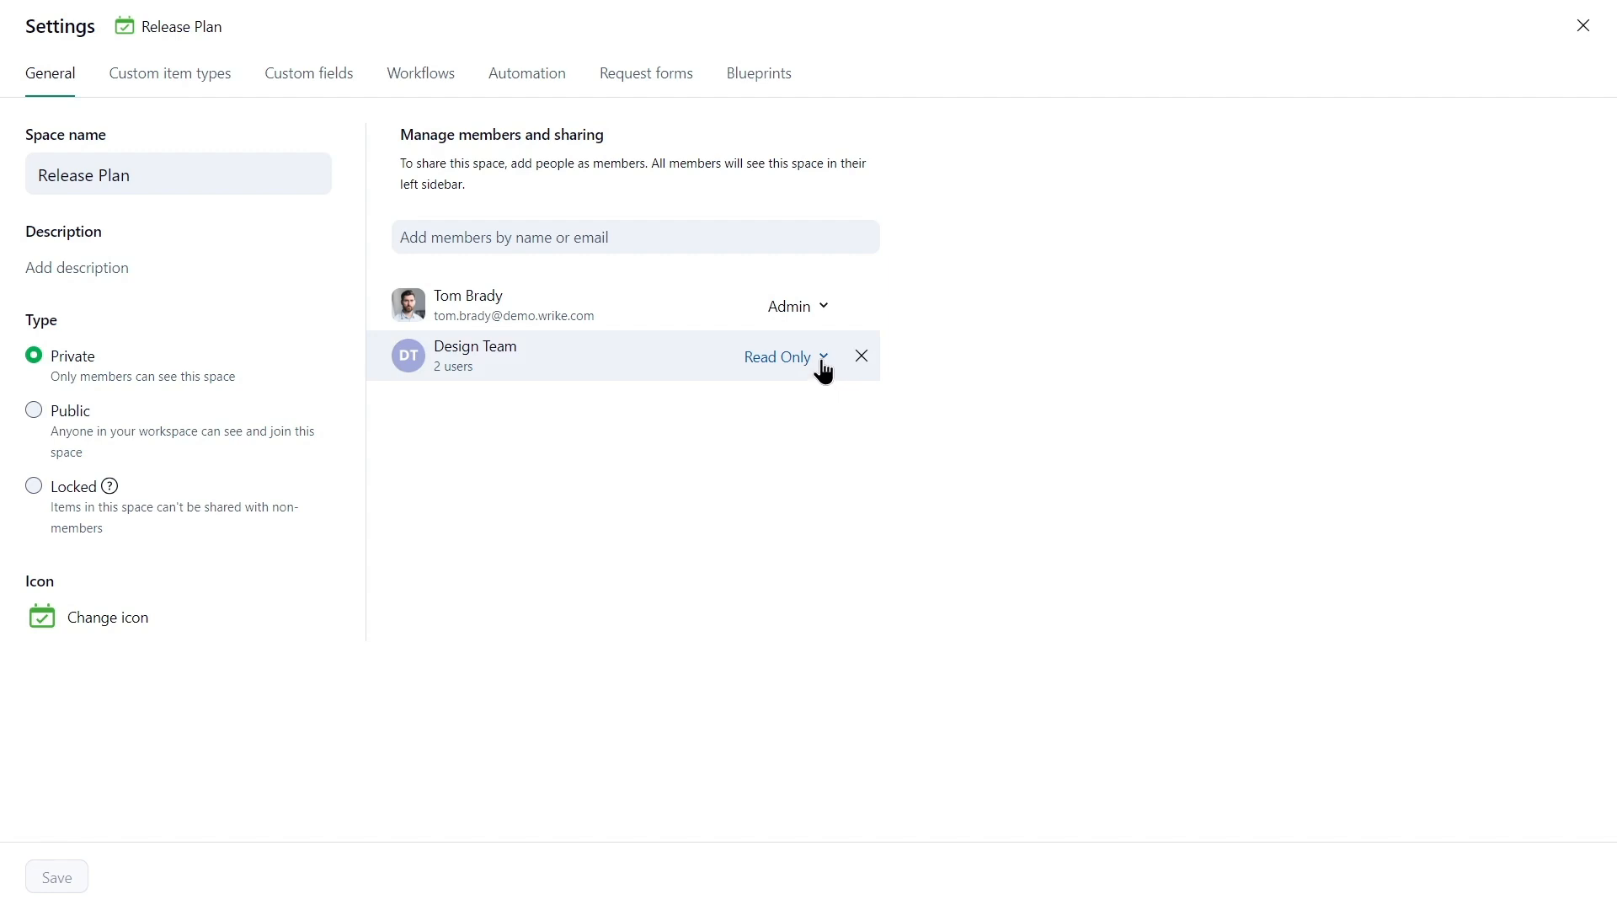
# Review Design Team's available access roles on Release Plan and the full permissions reference.
pyautogui.click(825, 361)
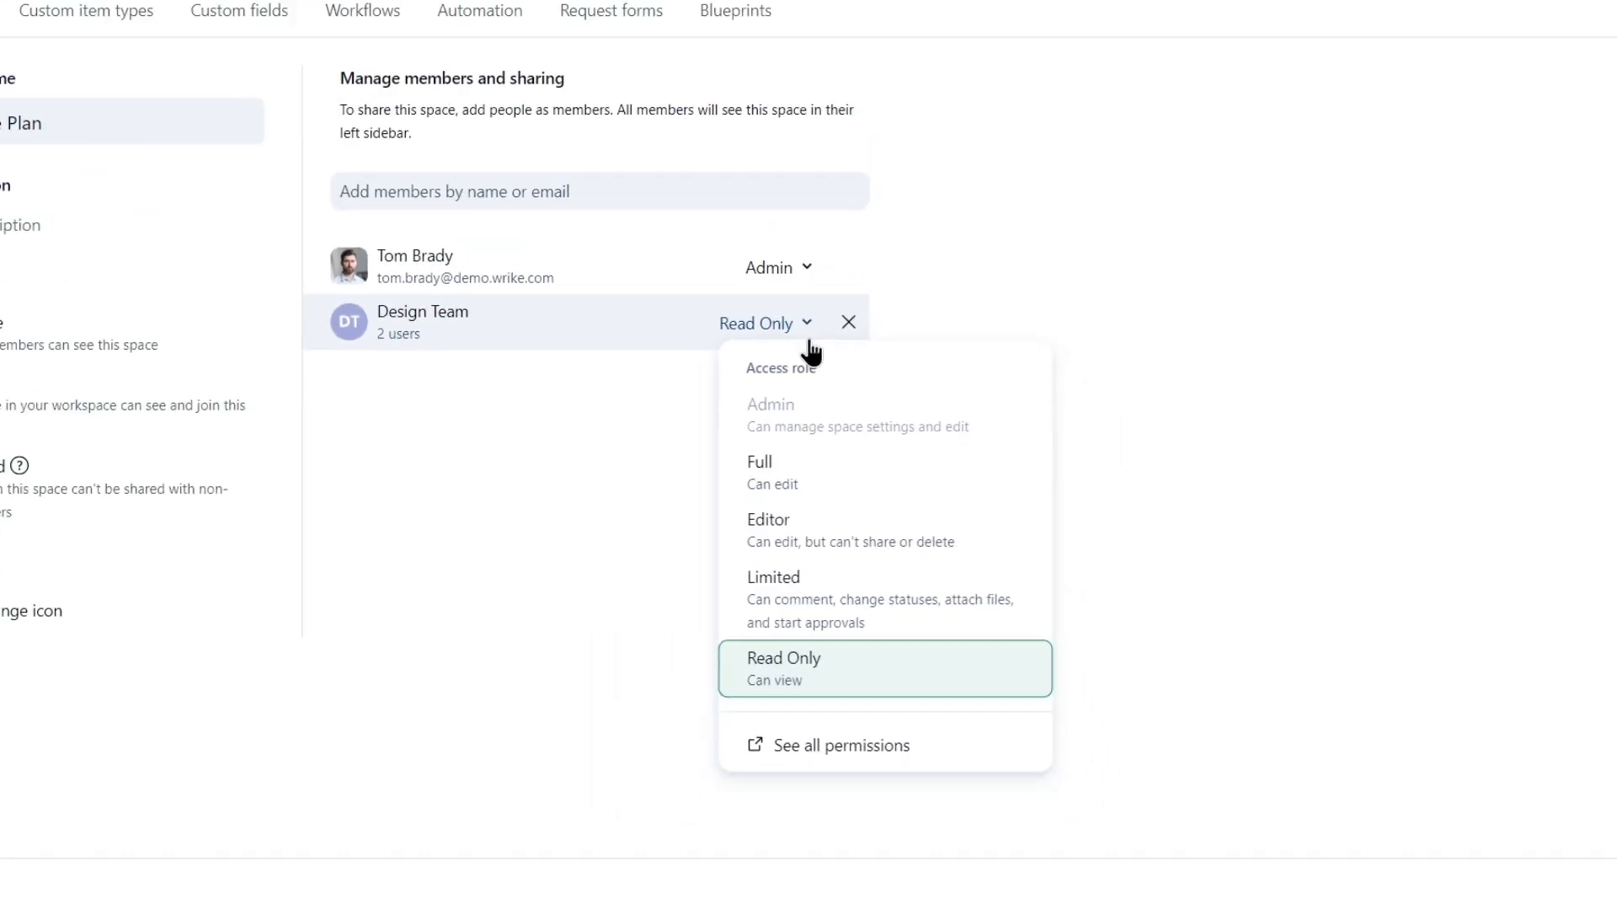
pyautogui.click(847, 733)
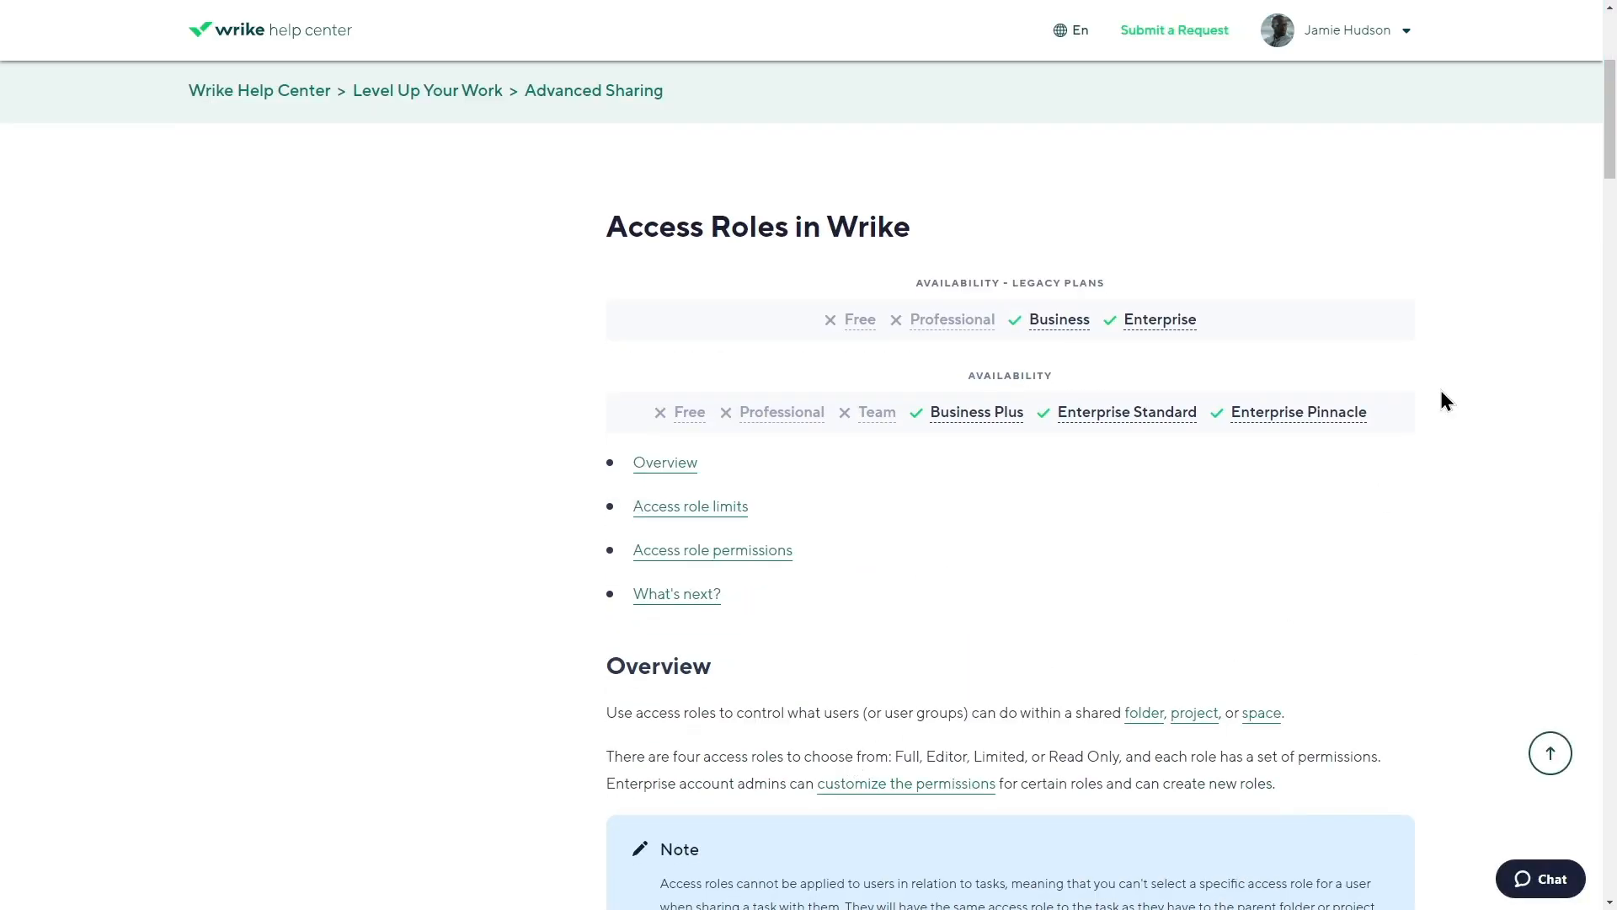
pyautogui.scroll(-10, 1487, 317)
pyautogui.moveTo(1612, 270); pyautogui.dragTo(1614, 516)
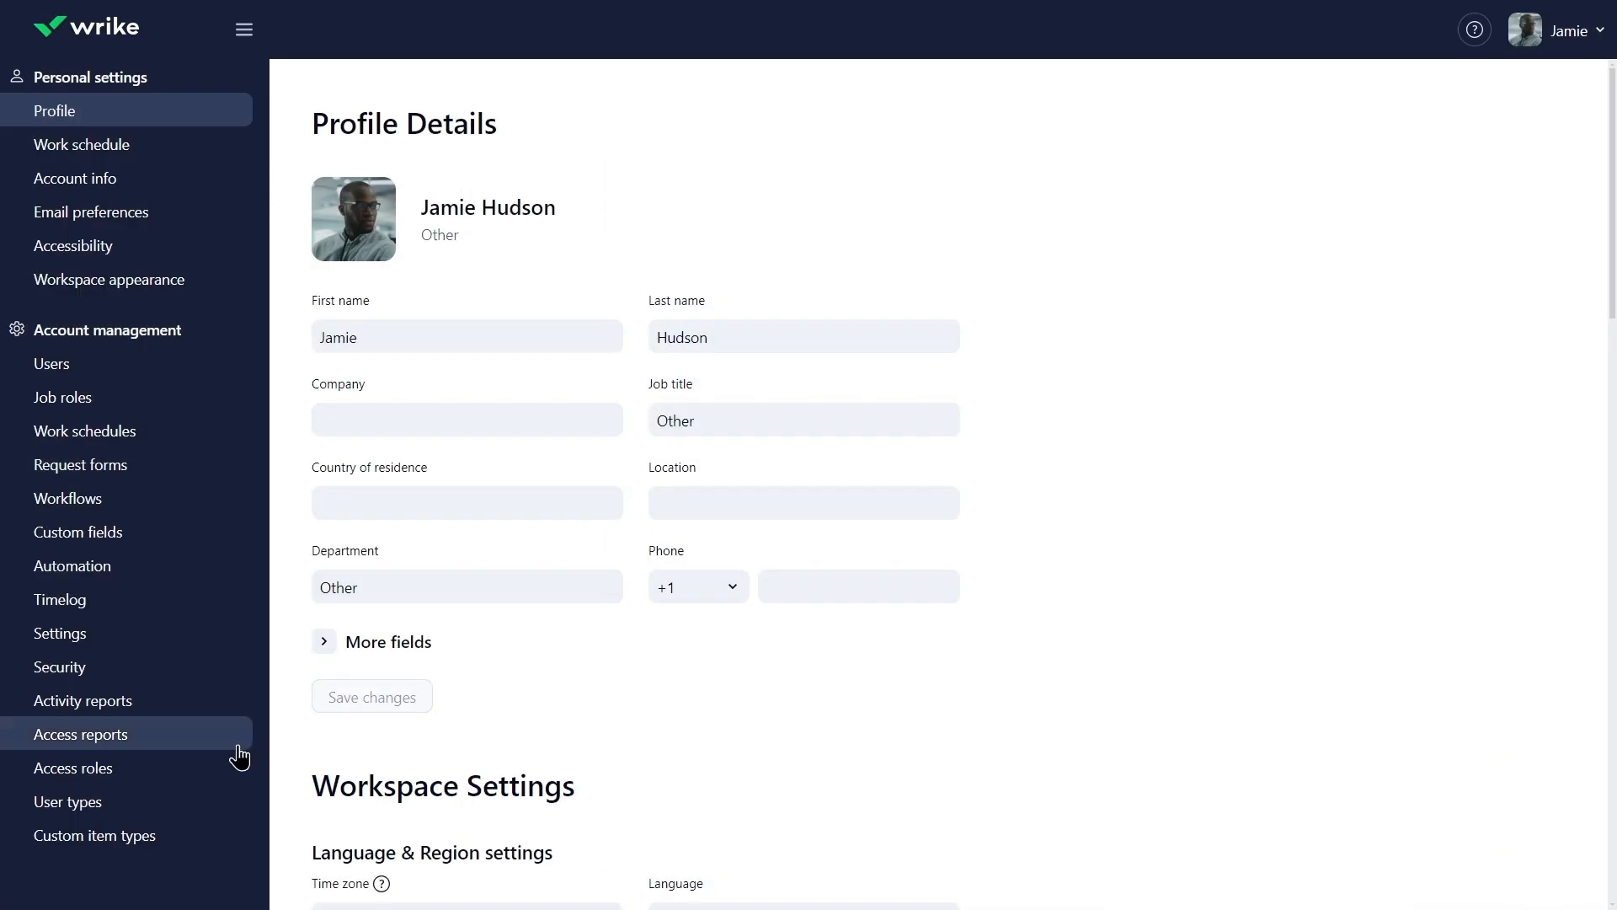
# Create a new custom access role titled Task editor from the account's Access roles page.
pyautogui.click(158, 773)
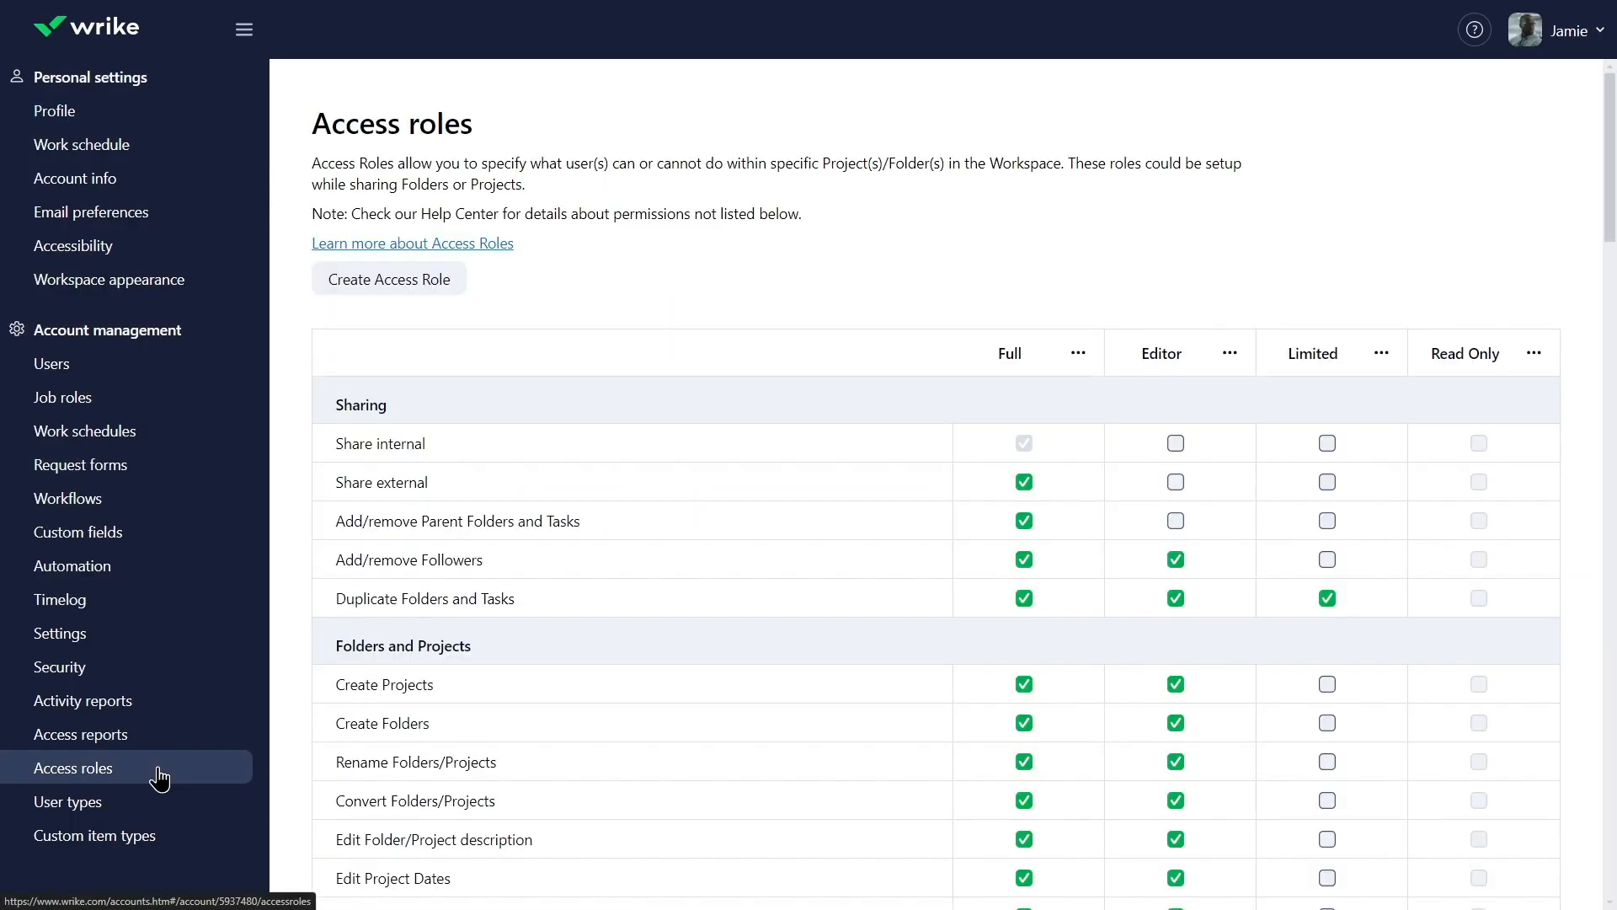
pyautogui.click(388, 280)
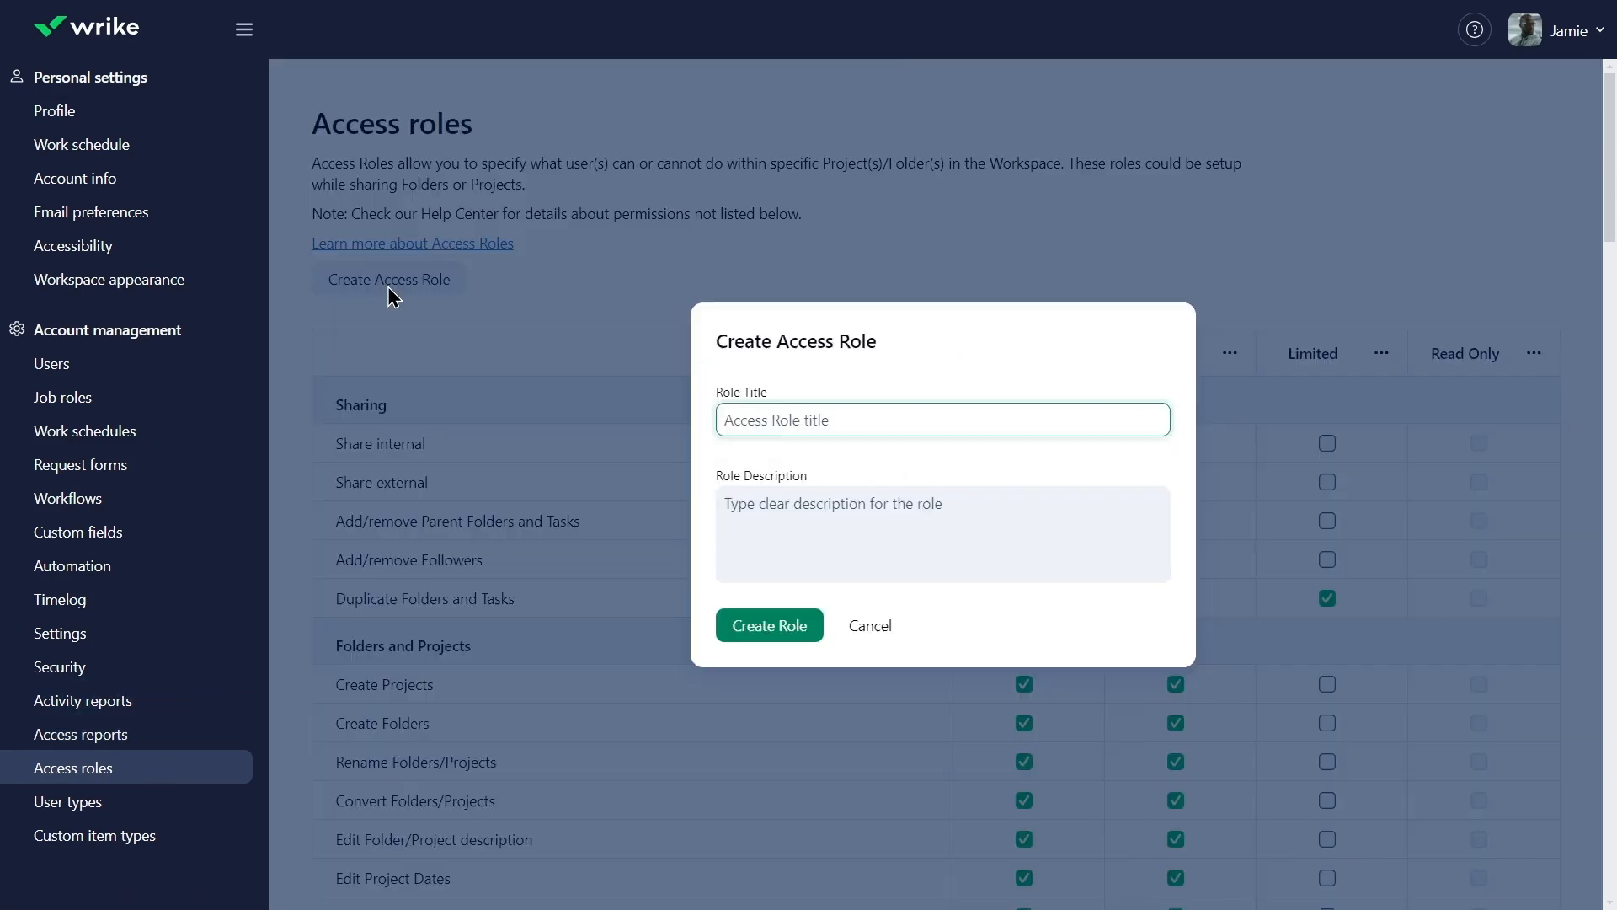
pyautogui.write('Task editor')
pyautogui.press('Tab')
pyautogui.write('Can manage and edit tasks')
pyautogui.click(767, 624)
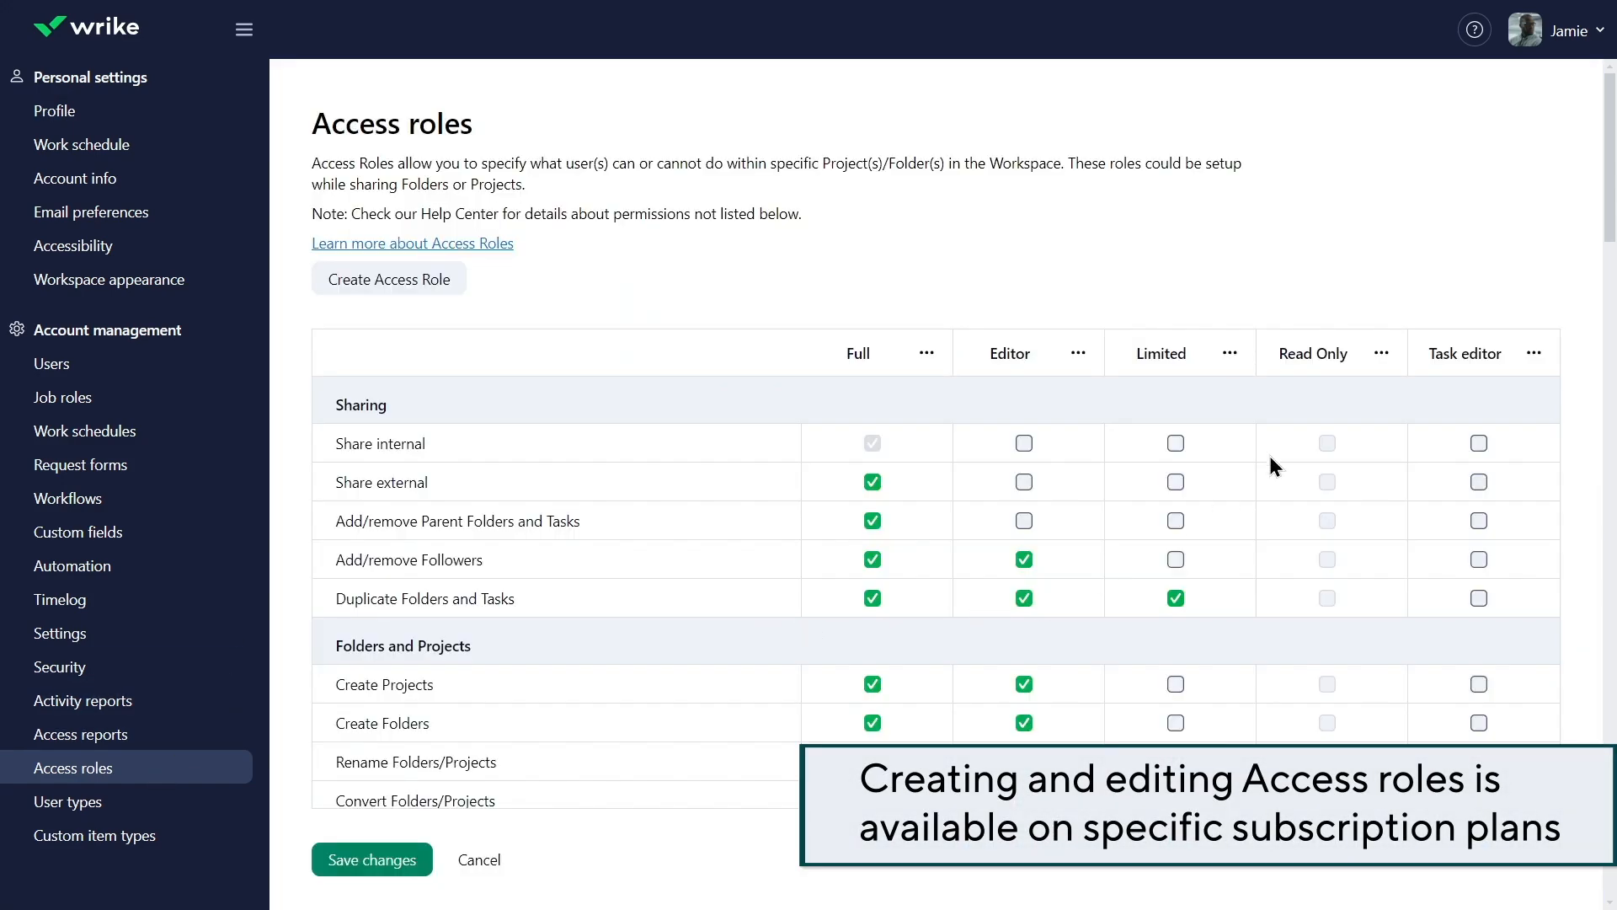
pyautogui.moveTo(1609, 236); pyautogui.dragTo(1602, 504)
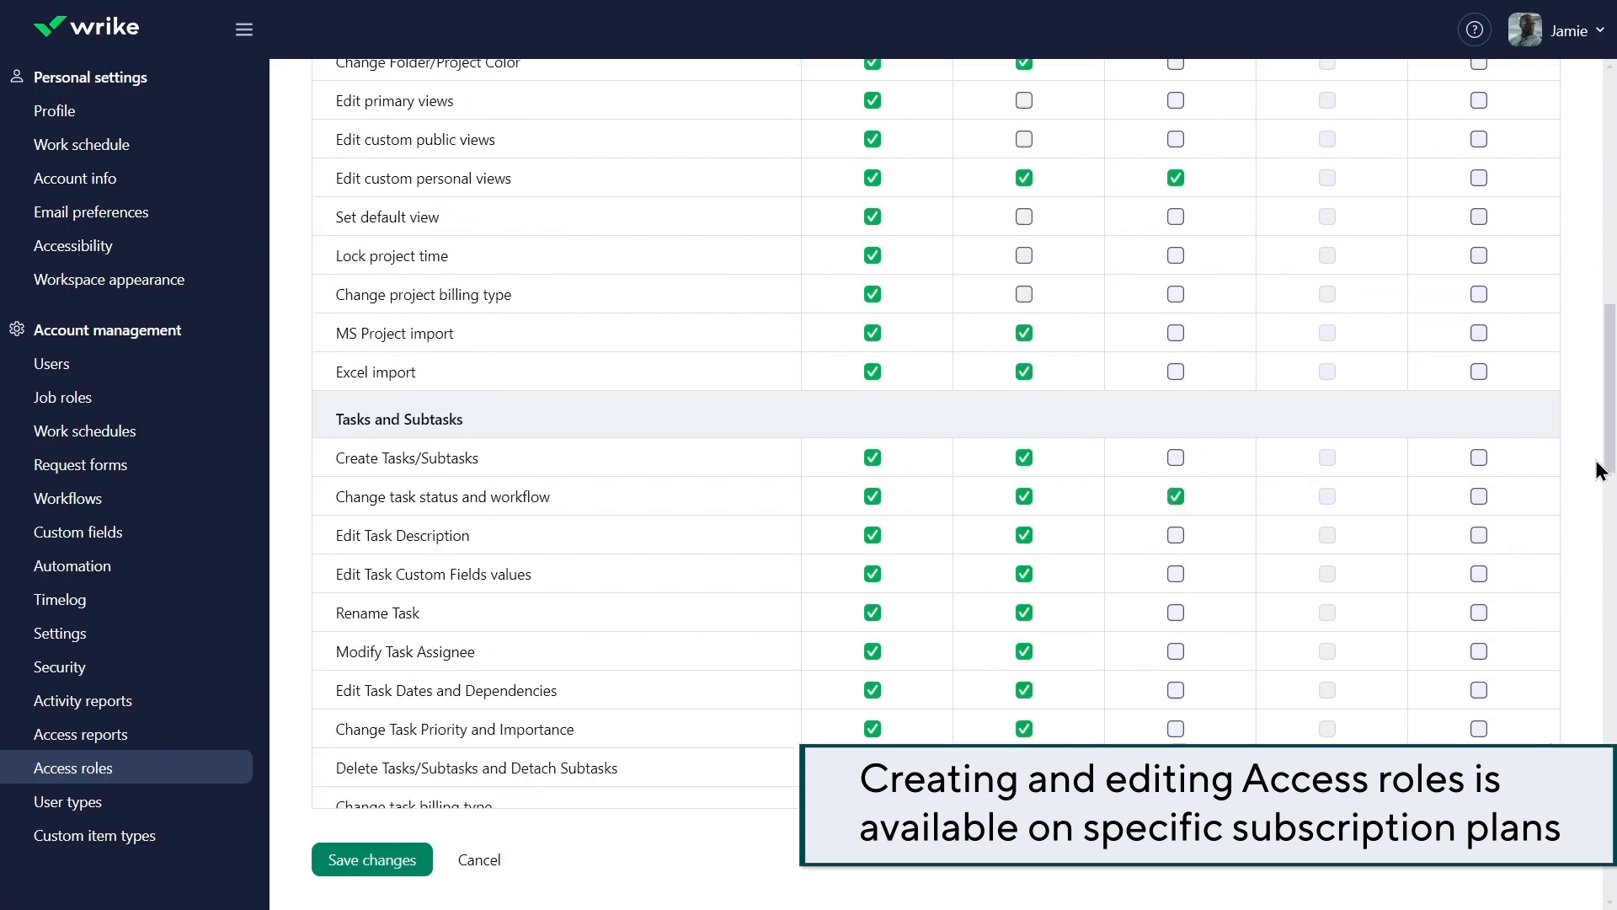
# Grant Task editor task permissions: create, change status, edit custom fields, rename, reassign, dates, priority.
pyautogui.click(1478, 270)
pyautogui.click(1478, 309)
pyautogui.click(1480, 387)
pyautogui.click(1479, 425)
pyautogui.click(1481, 464)
pyautogui.click(1480, 503)
pyautogui.click(1480, 541)
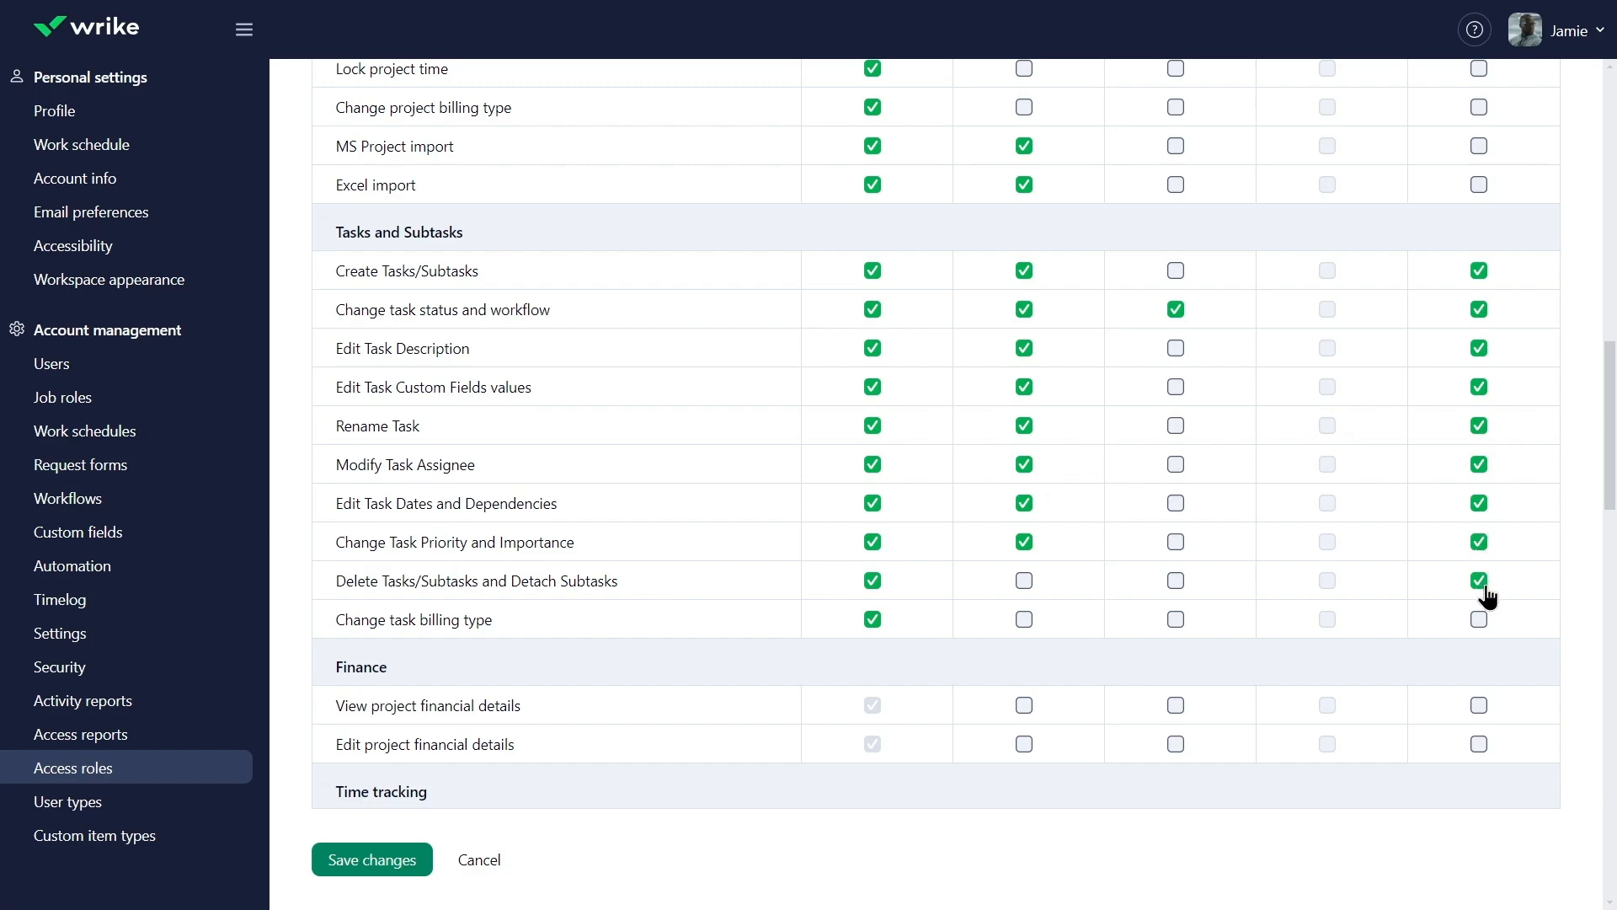